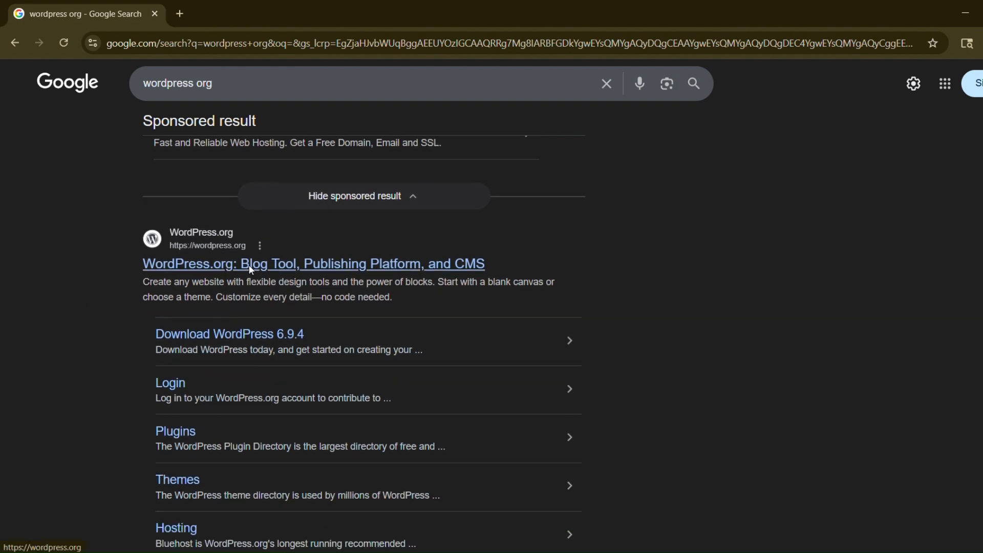
- Open the official WordPress.org site from the search results
left_click(252, 264)
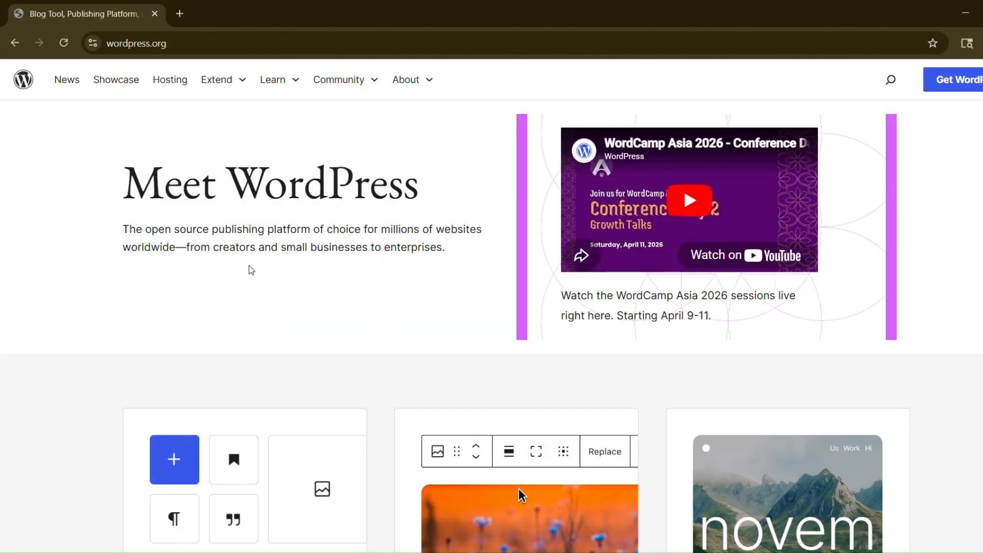
scroll(261, 130, "down", 1)
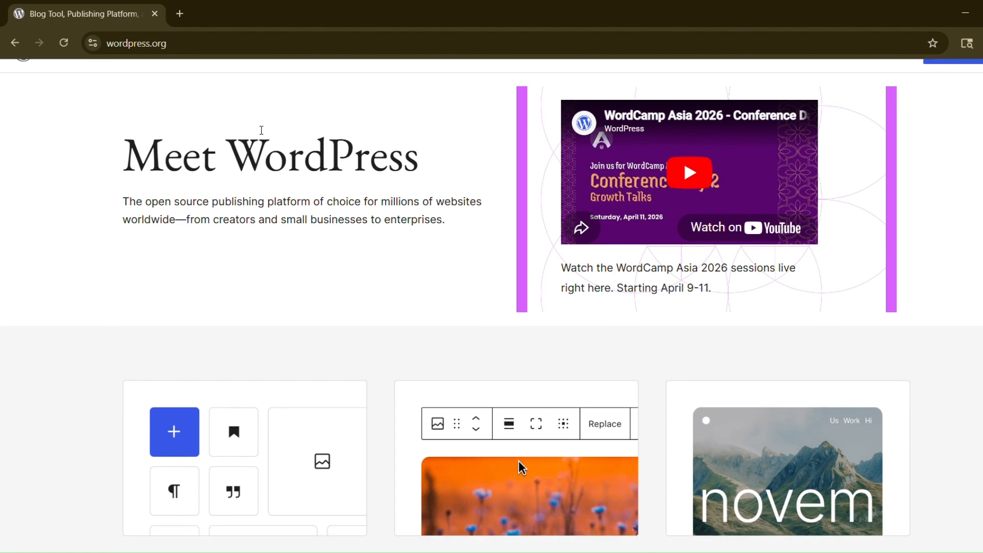
scroll(261, 130, "down", 7)
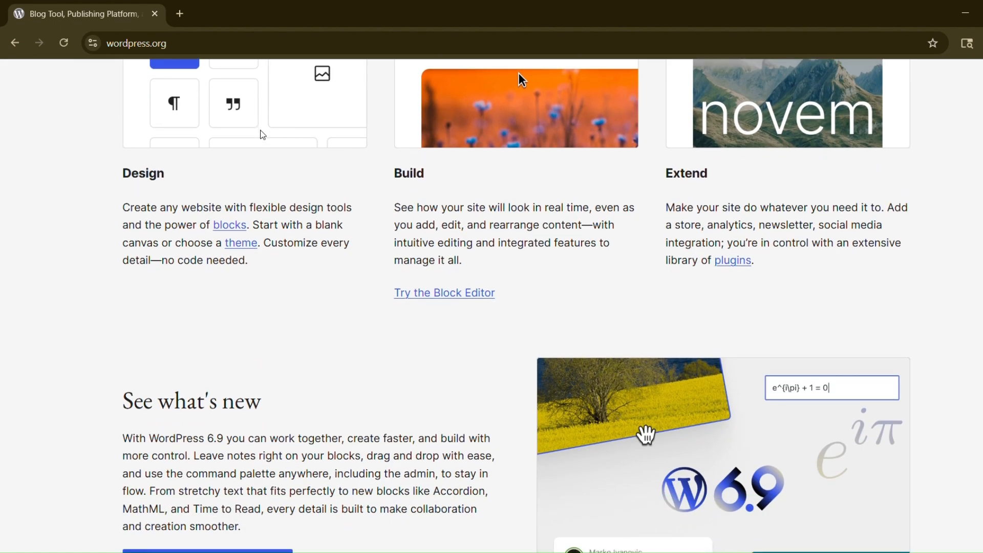
scroll(263, 134, "down", 6)
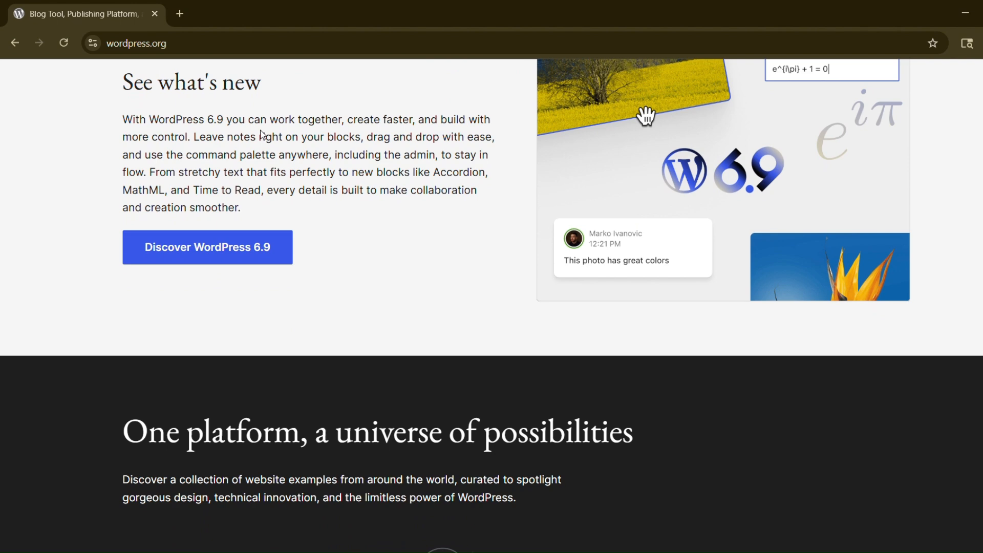
scroll(262, 132, "down", 1)
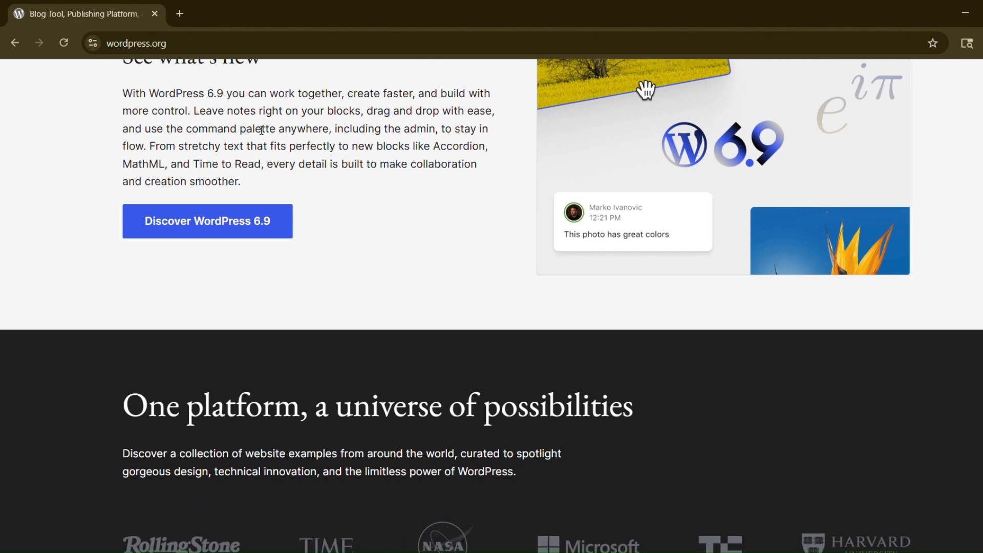
- Go from the WordPress 6.9 release page to the Get WordPress download page
left_click(247, 235)
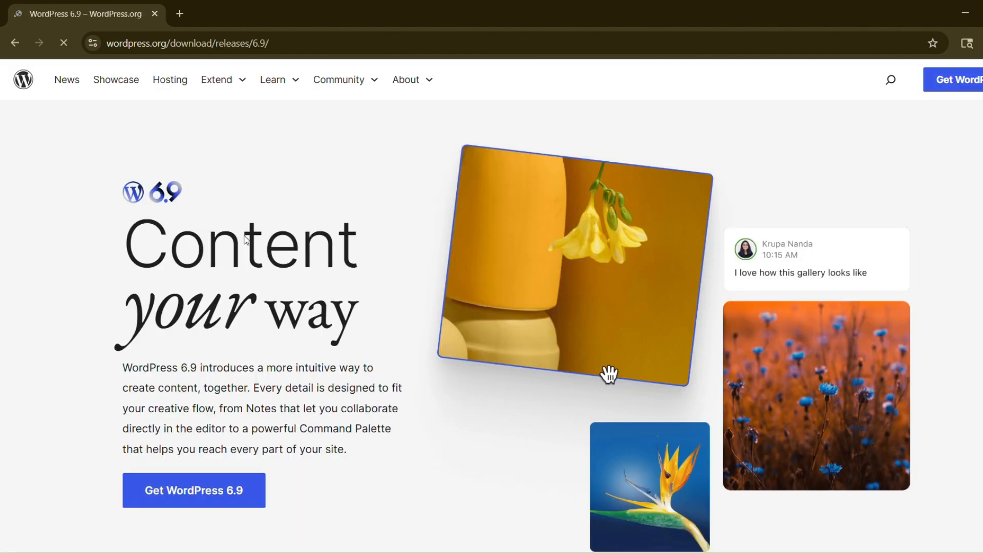
scroll(247, 238, "down", 1)
scroll(247, 238, "down", 2)
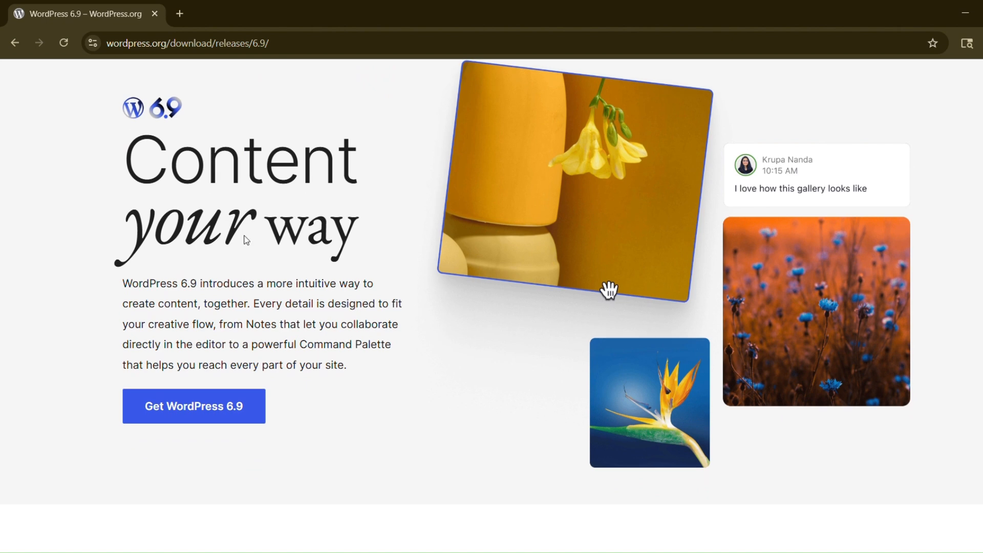
scroll(245, 239, "down", 15)
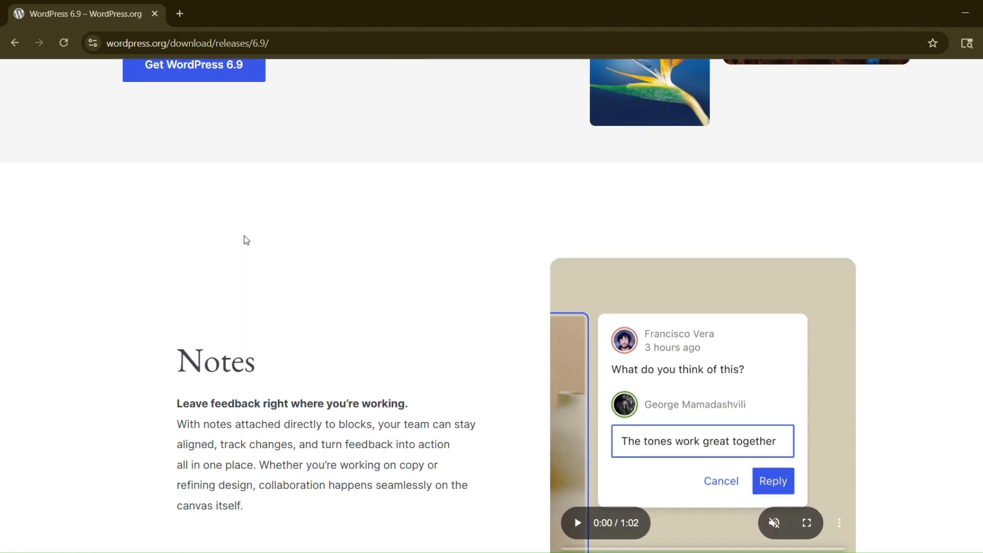
scroll(246, 239, "down", 20)
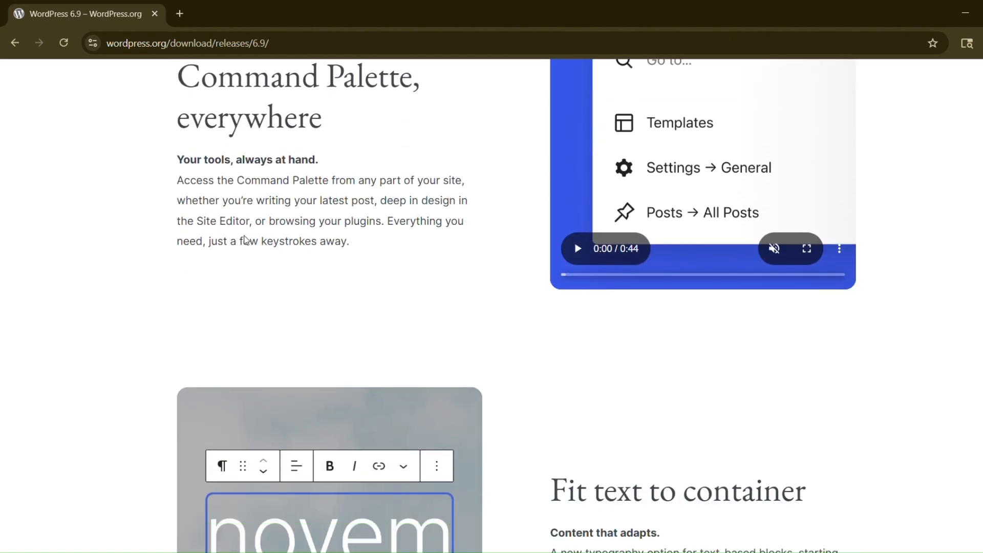
scroll(246, 239, "down", 17)
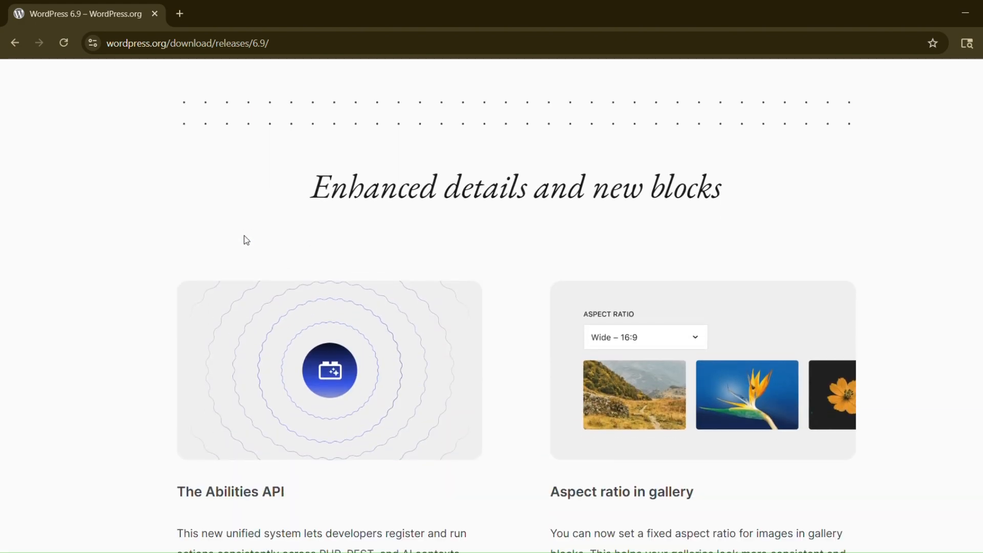
scroll(247, 240, "down", 18)
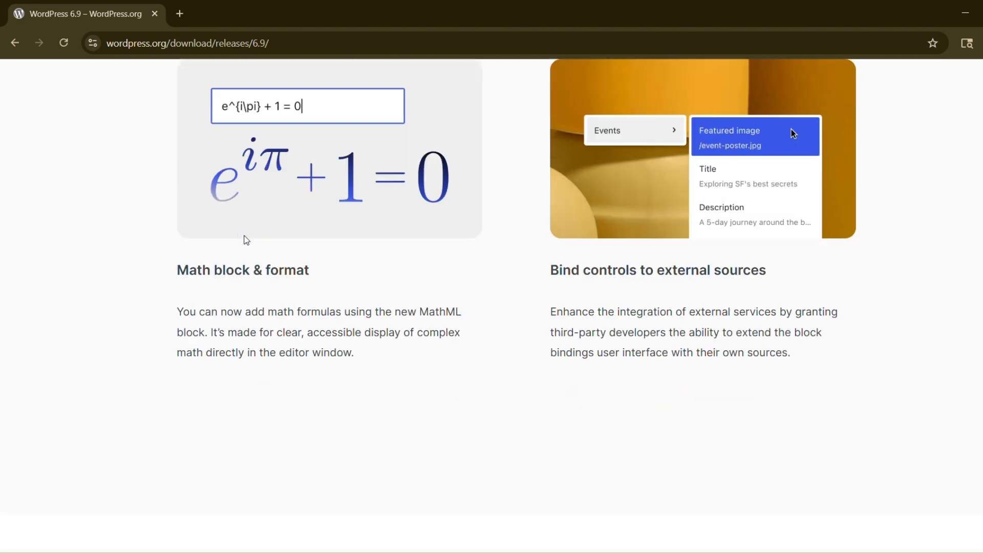
scroll(244, 240, "down", 2)
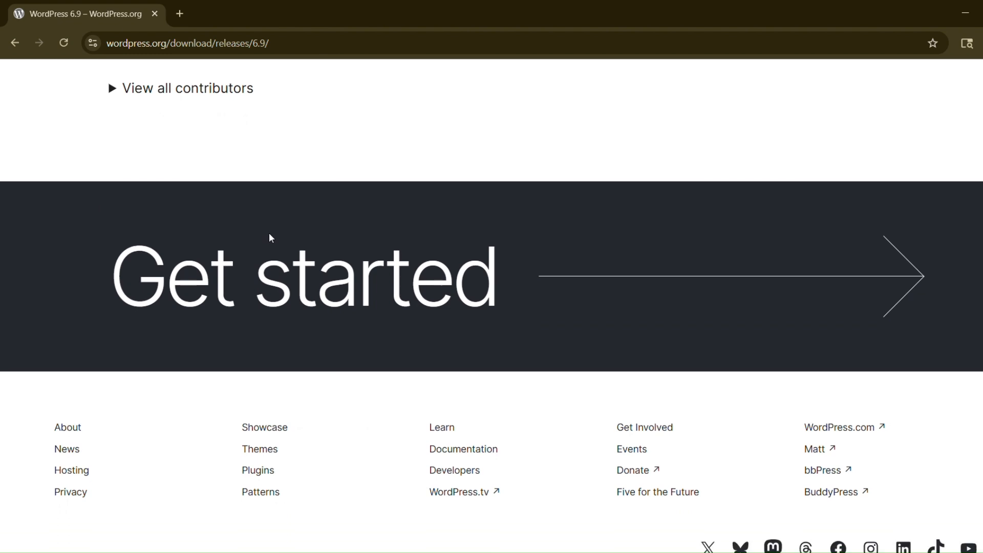
left_click(739, 321)
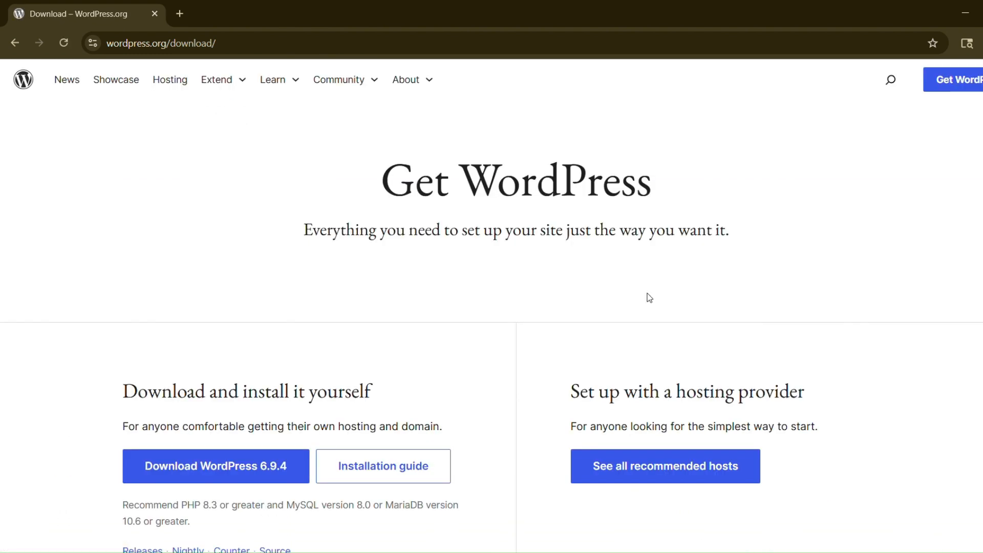
- Download the WordPress 6.9.4 package and dismiss the thank-you message
scroll(293, 440, "down", 4)
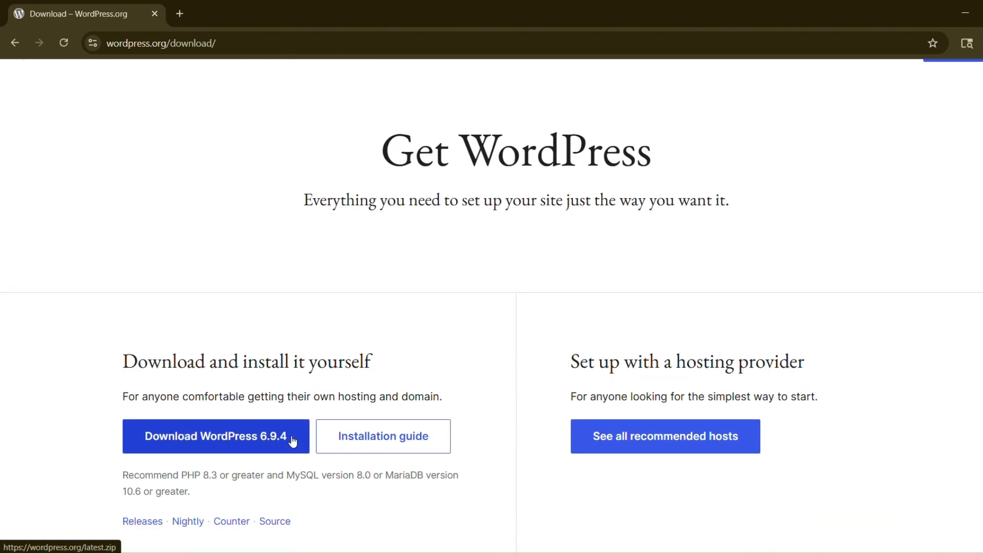
left_click(247, 283)
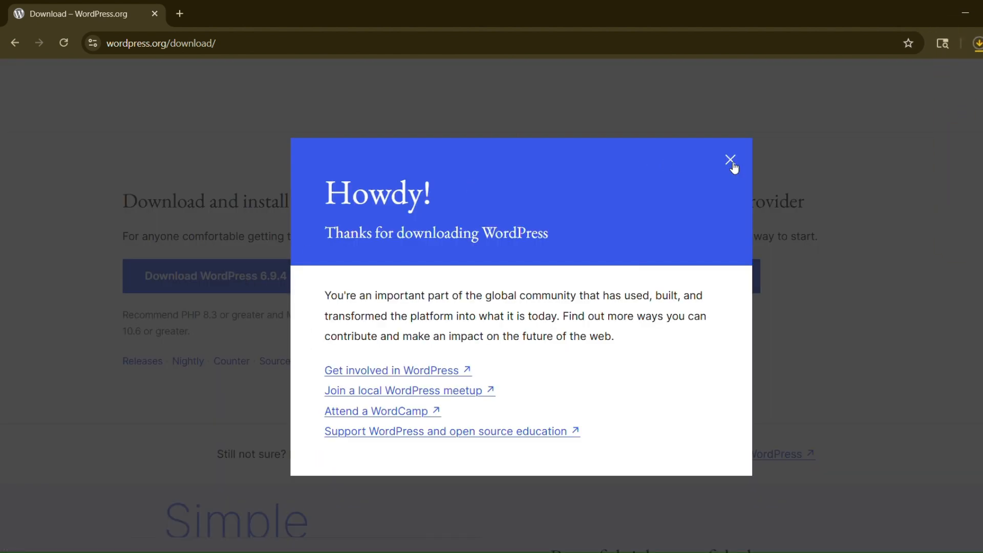
left_click(731, 162)
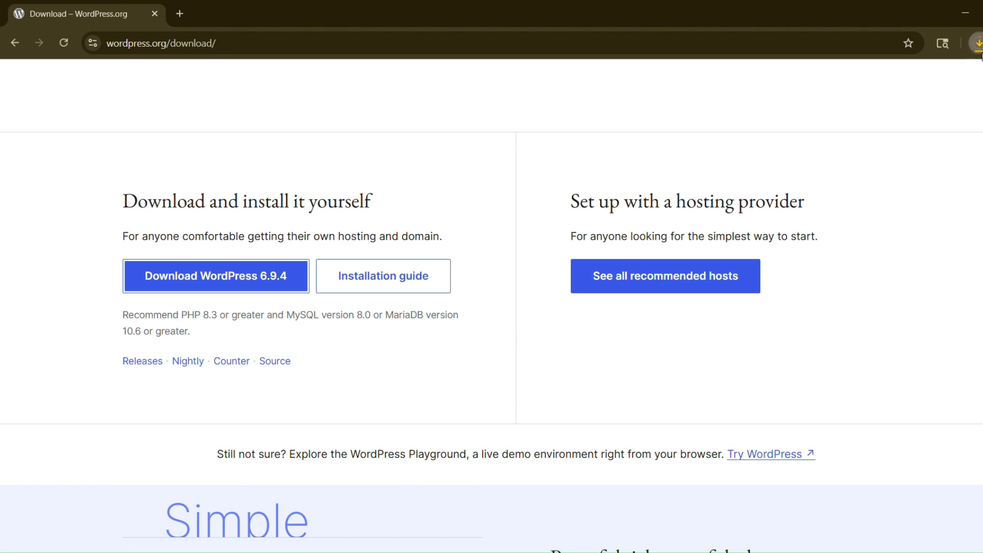
- Reveal wordpress-6.9.4.zip in the Downloads folder from Chrome's downloads list
left_click(978, 46)
left_click(972, 73)
left_click(979, 46)
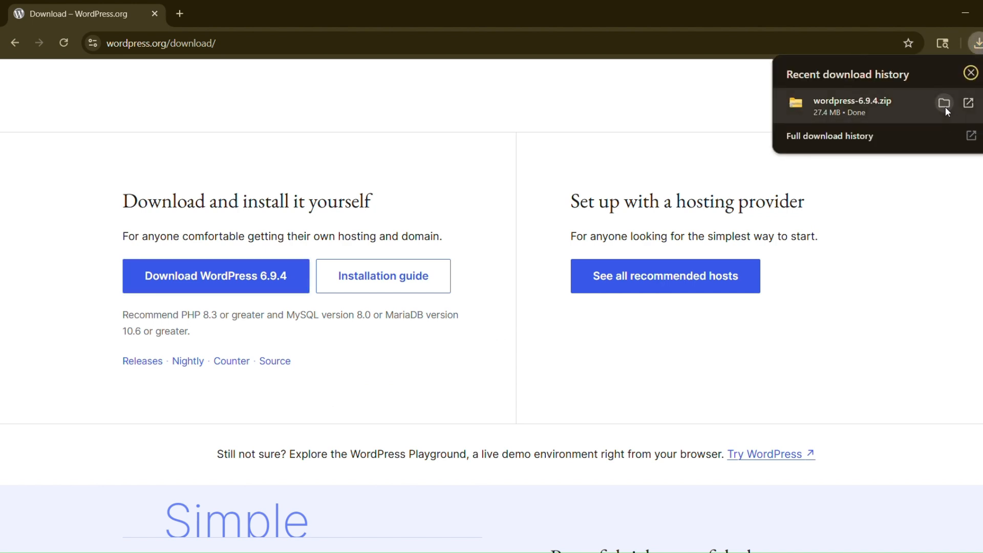
left_click(944, 104)
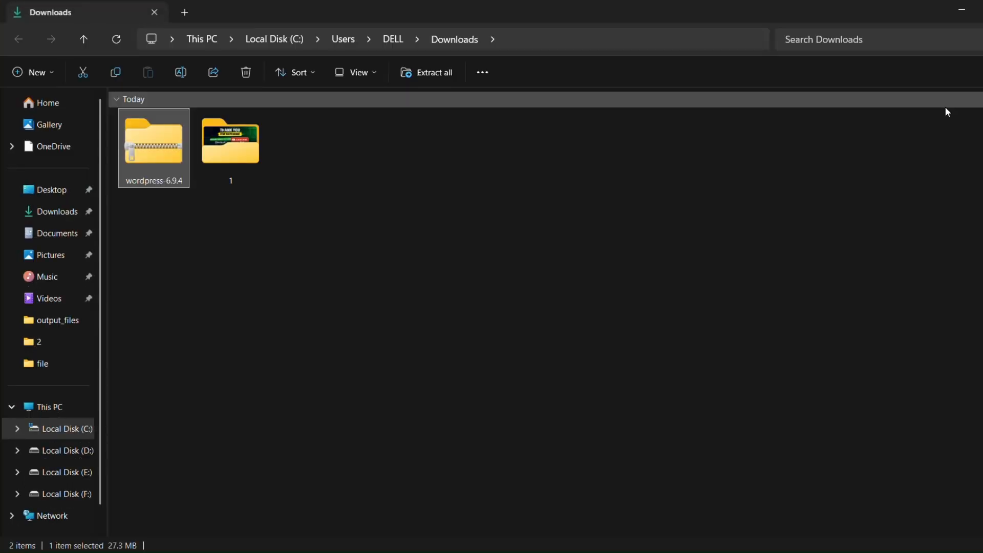
- Extract wordpress-6.9.4.zip into the suggested wordpress-6.9.4 folder in Downloads
right_click(150, 155)
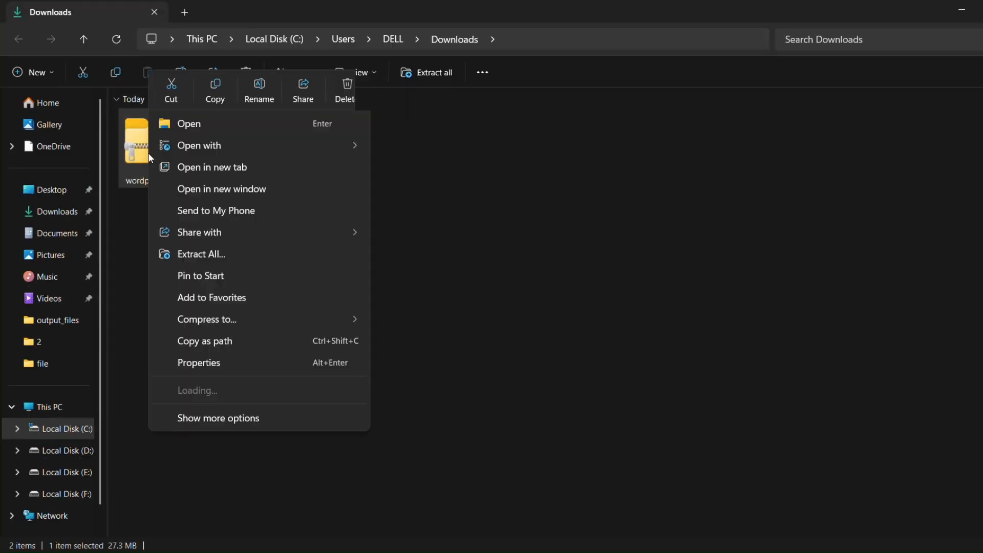
left_click(257, 261)
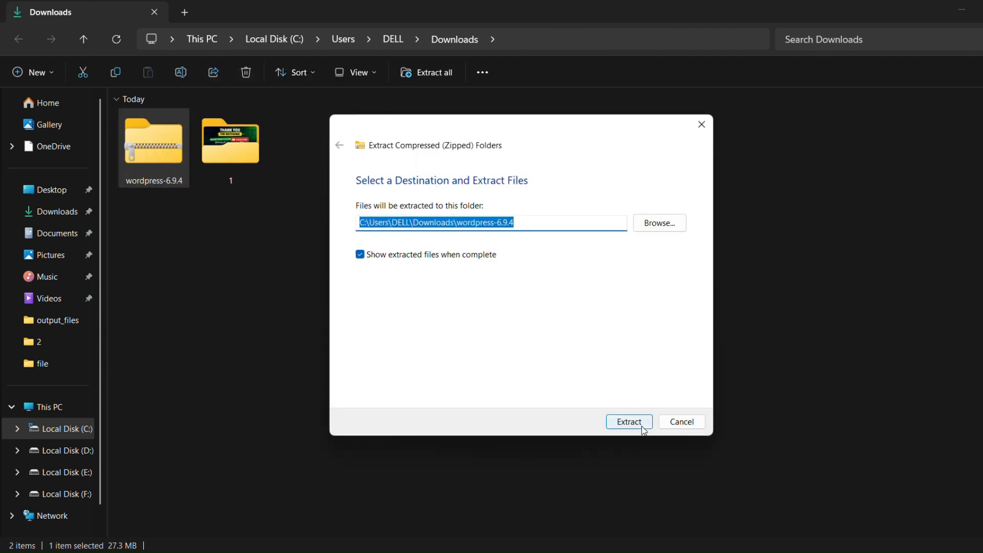
left_click(644, 428)
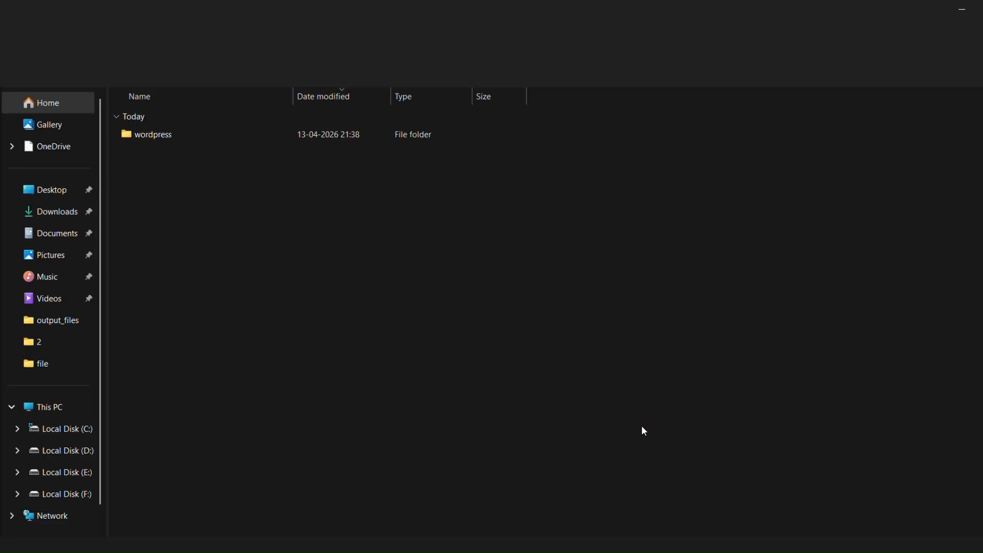
- Copy all 19 files and folders inside the extracted wordpress folder
double_click(472, 132)
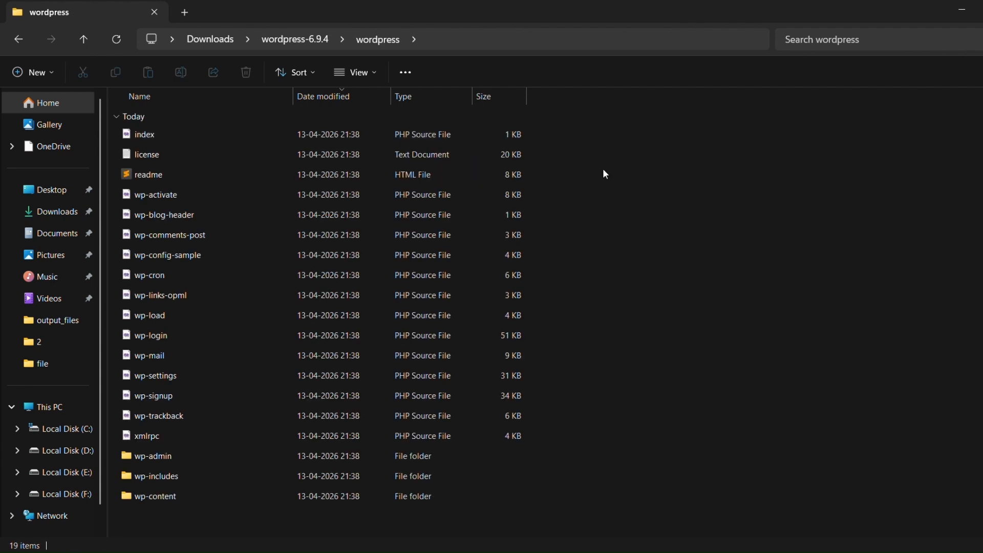
key("ctrl+a")
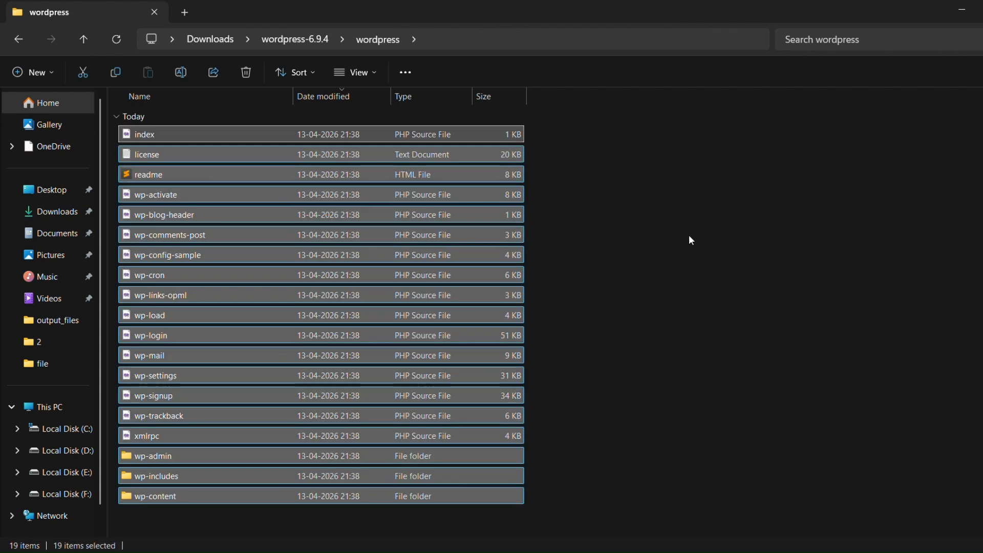
key("ctrl+c")
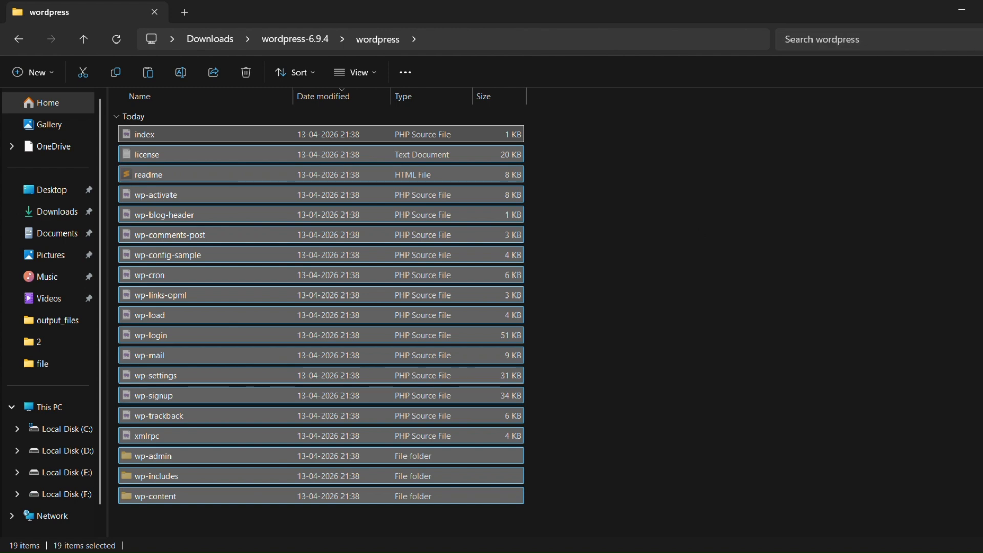
- Close the Downloads windows and return to the xampp folder on Local Disk (E:)
key("alt+F4")
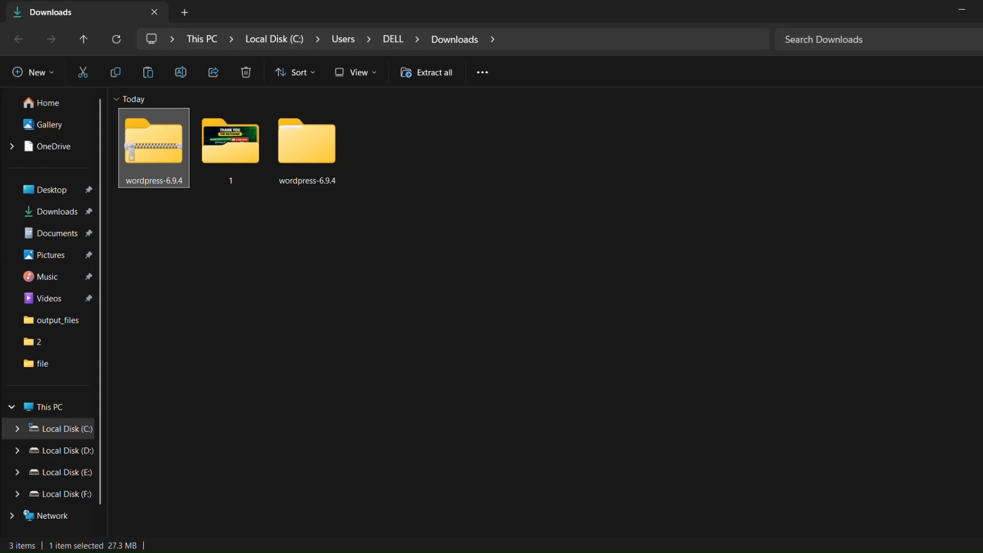
key("alt+F4")
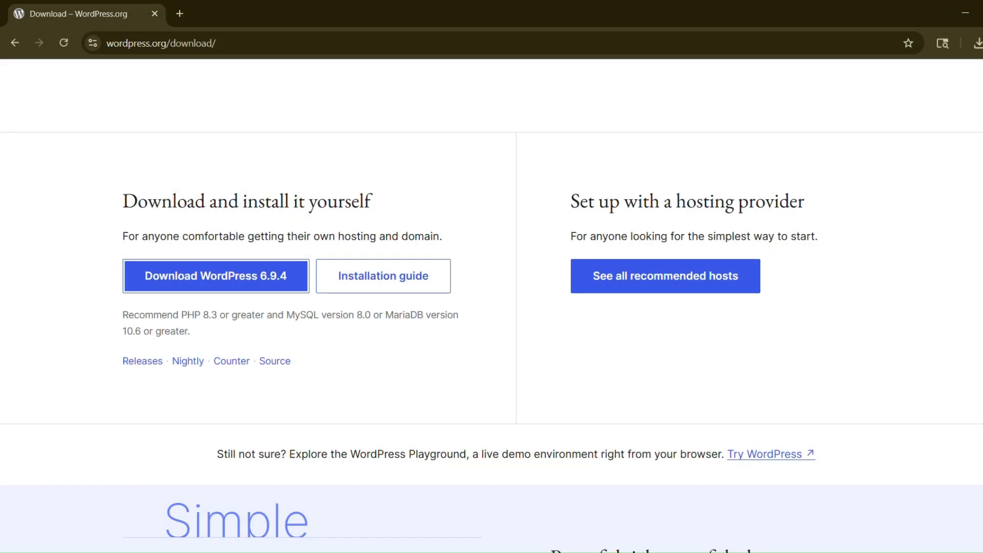
key("alt+Tab")
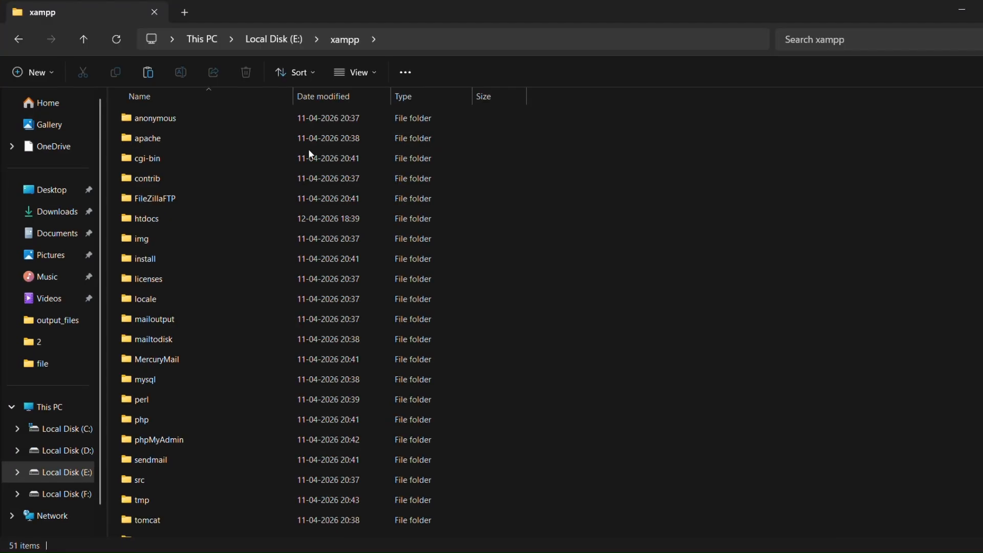
- Paste the 19 WordPress items into xampp\htdocs\file, then return to Chrome
double_click(173, 220)
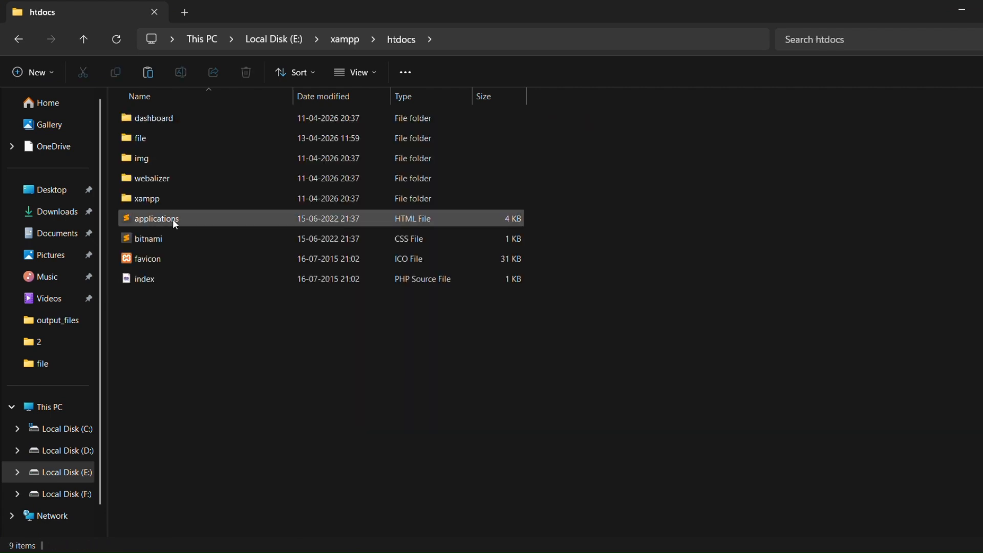
double_click(171, 140)
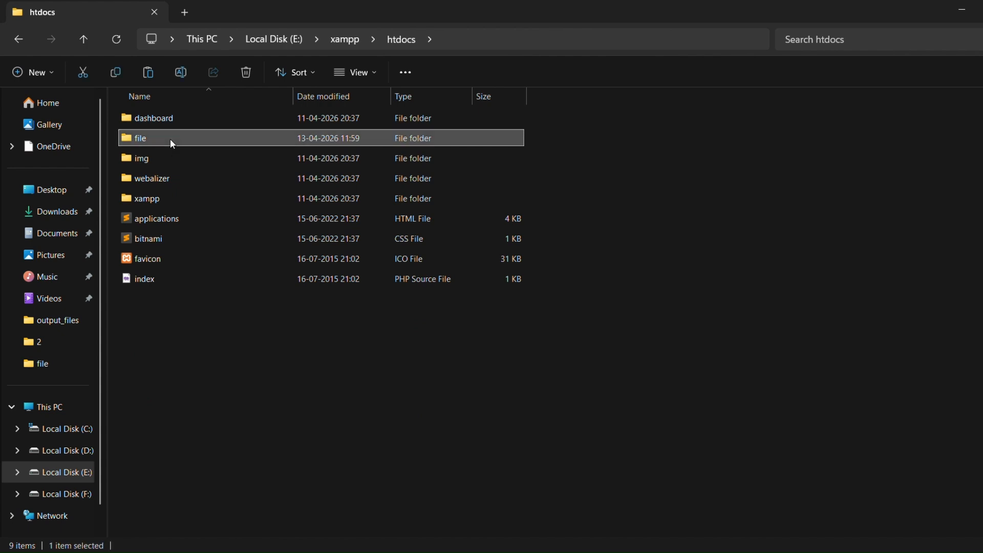
right_click(270, 264)
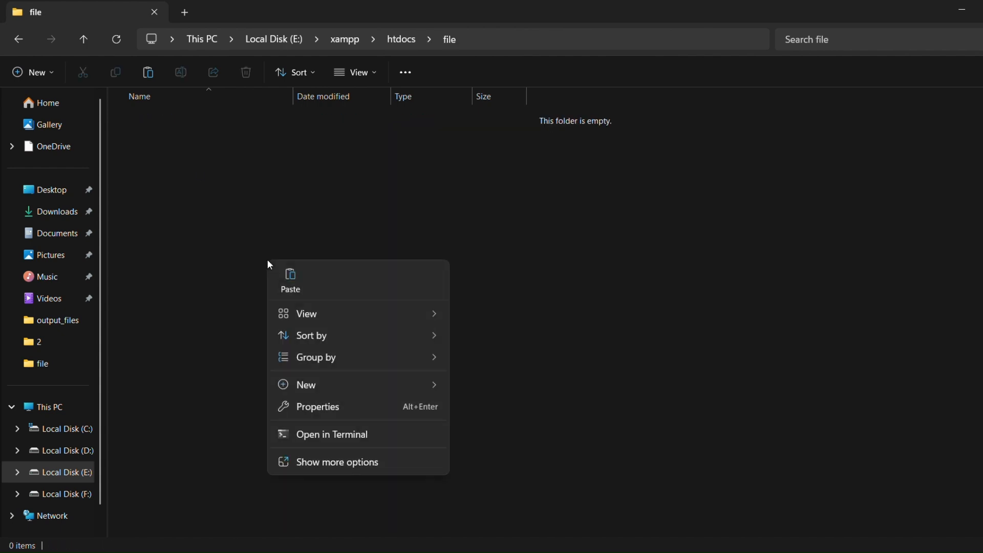
left_click(290, 279)
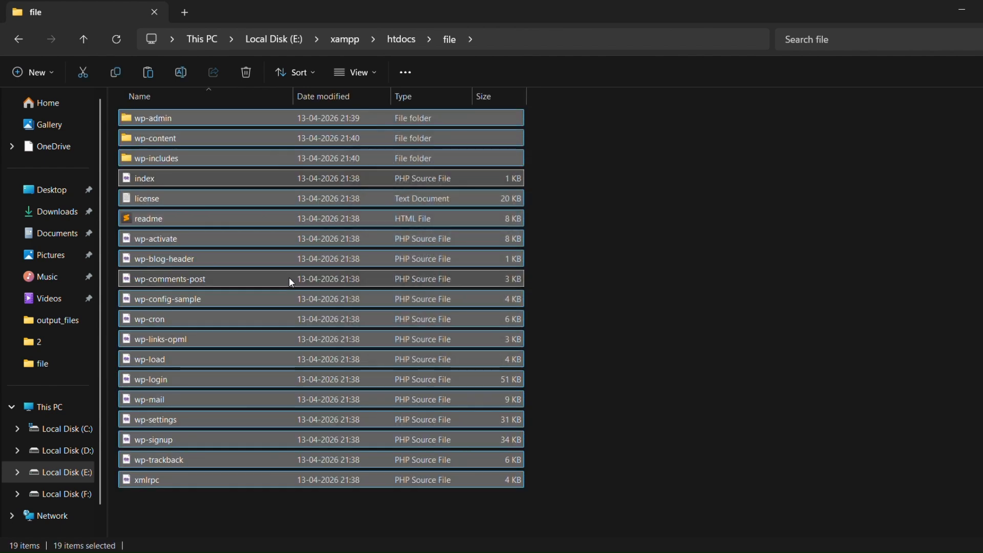
left_click(708, 296)
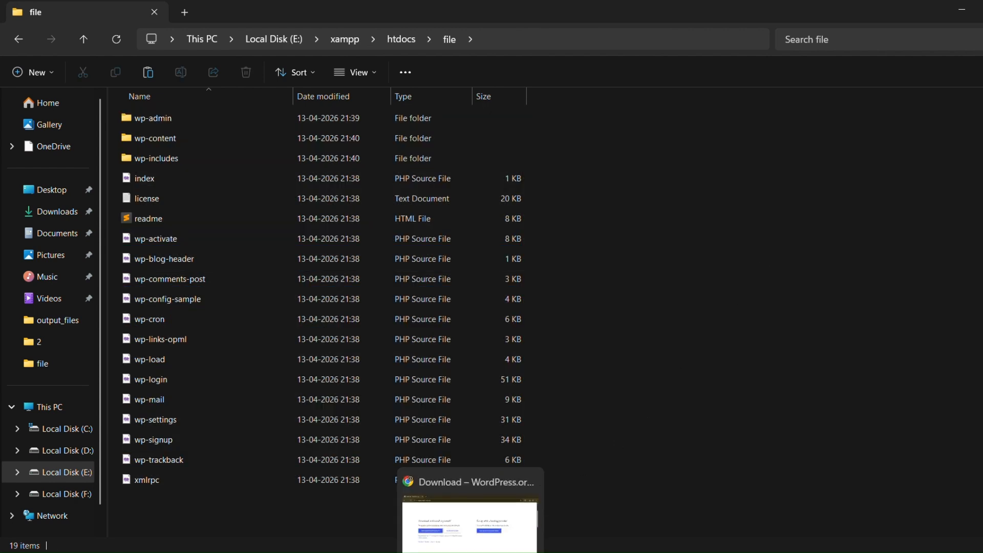
left_click(470, 552)
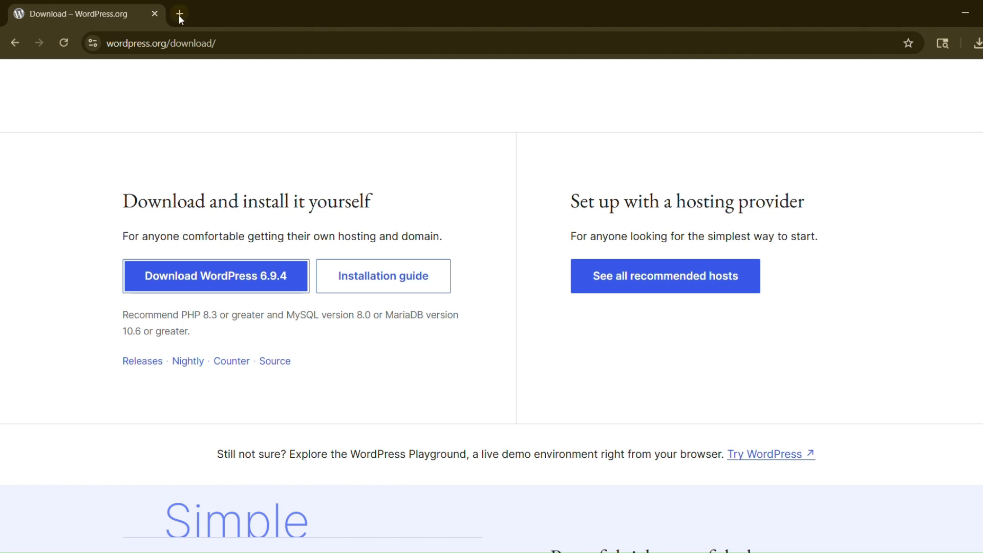
- Start Apache (ports 80, 443) and MySQL (port 3306) in XAMPP Control Panel
left_click(441, 552)
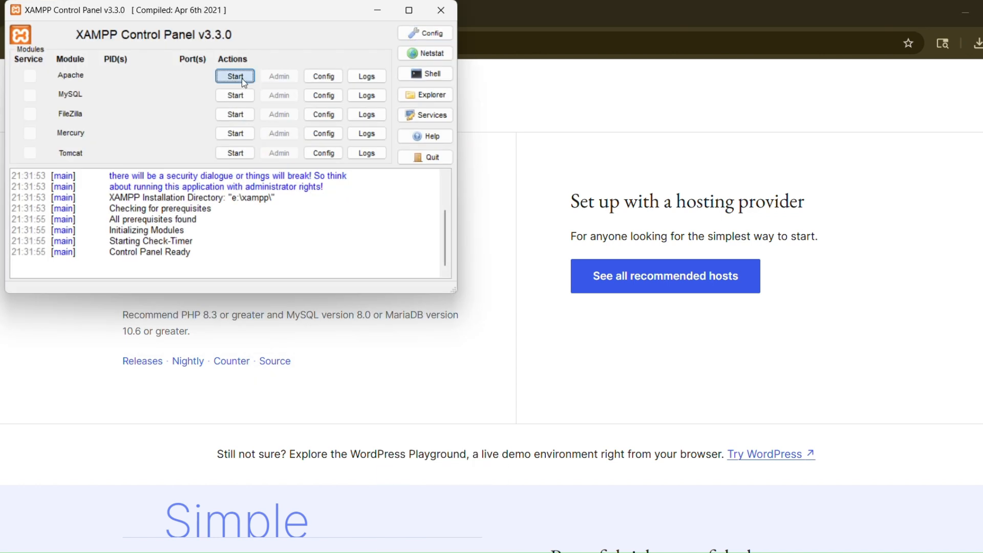
left_click(242, 78)
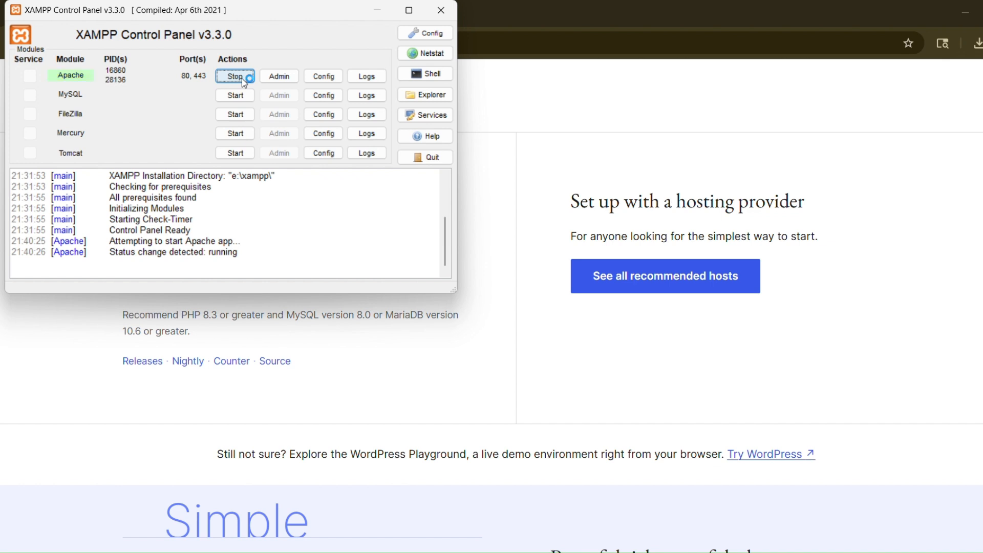
left_click(238, 95)
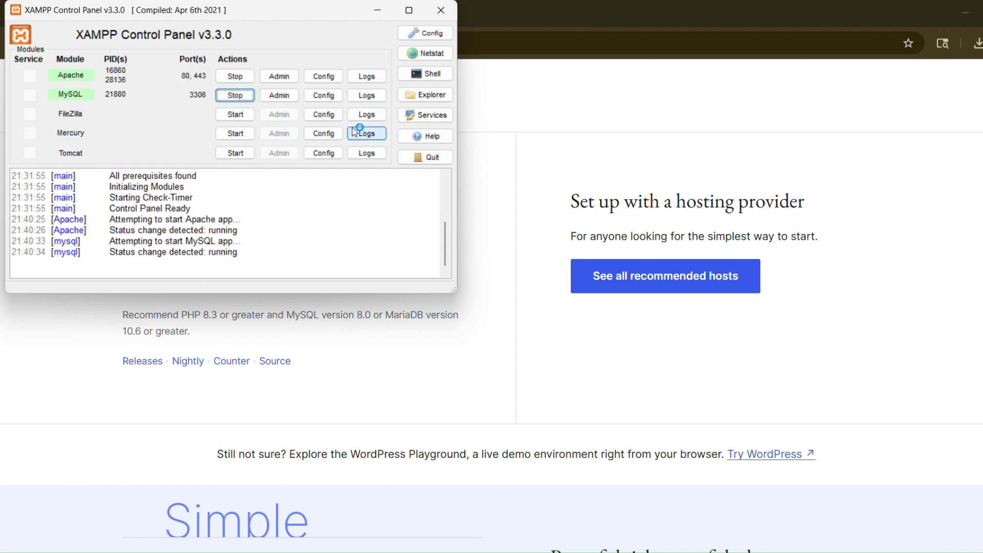
- Load localhost/file in a new Chrome tab and close the WordPress.org download tab
left_click(540, 97)
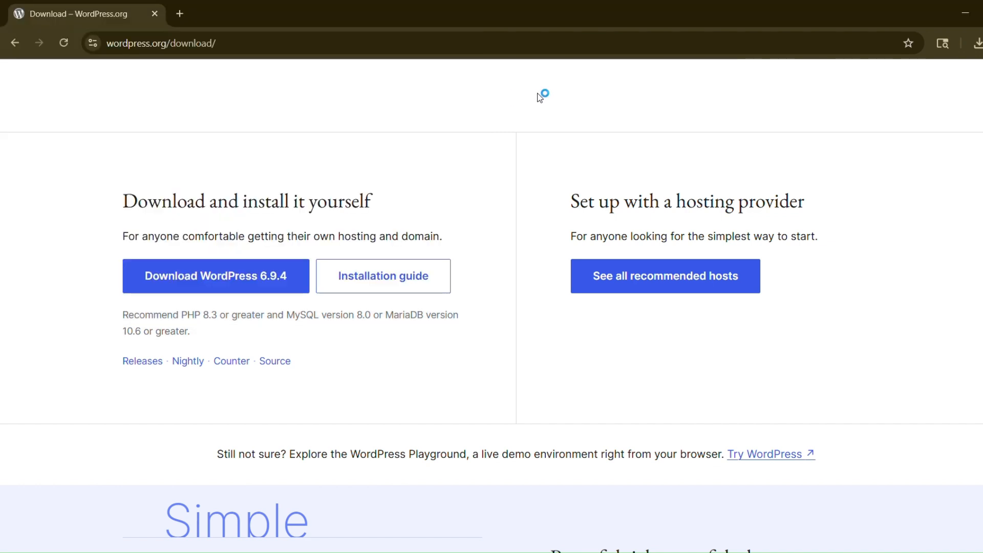
left_click(182, 11)
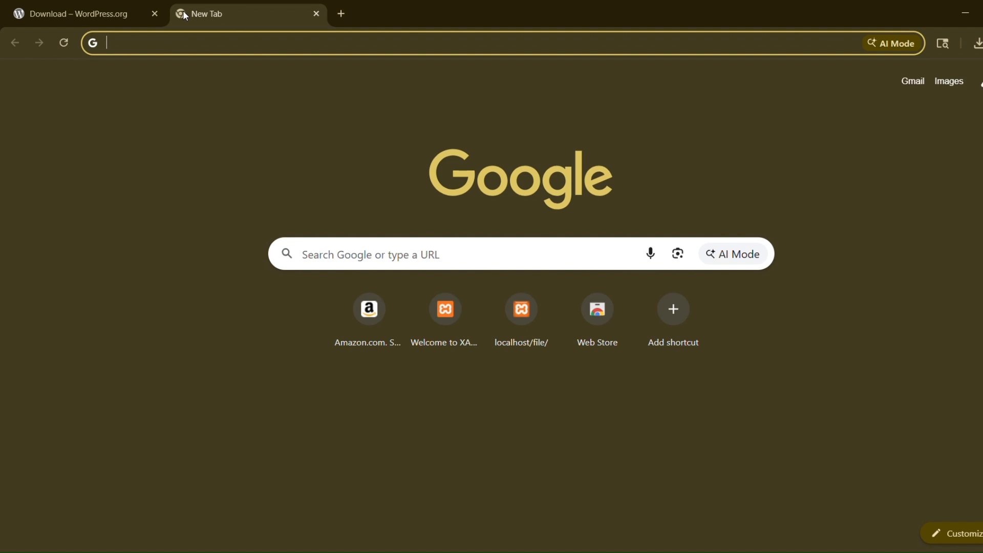
type("localhost")
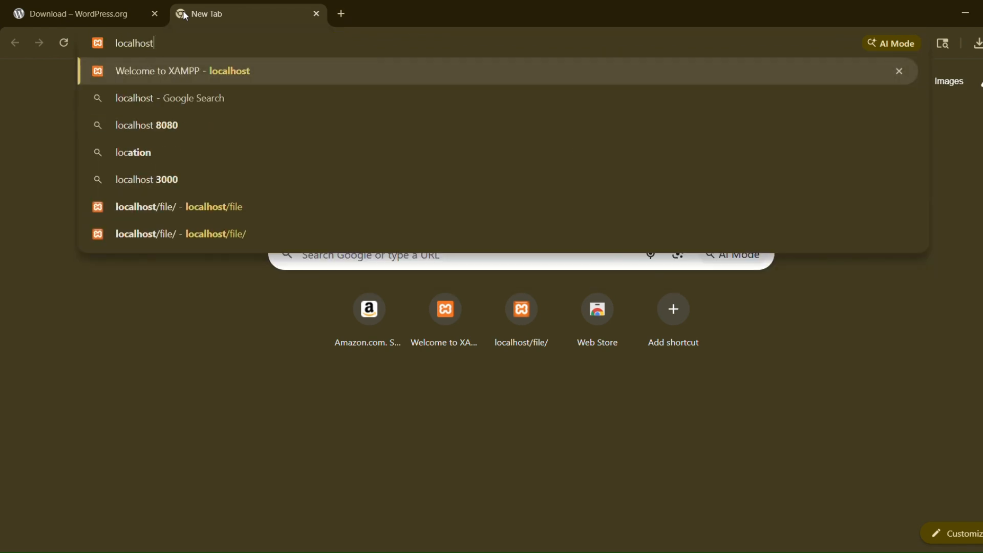
type("/file")
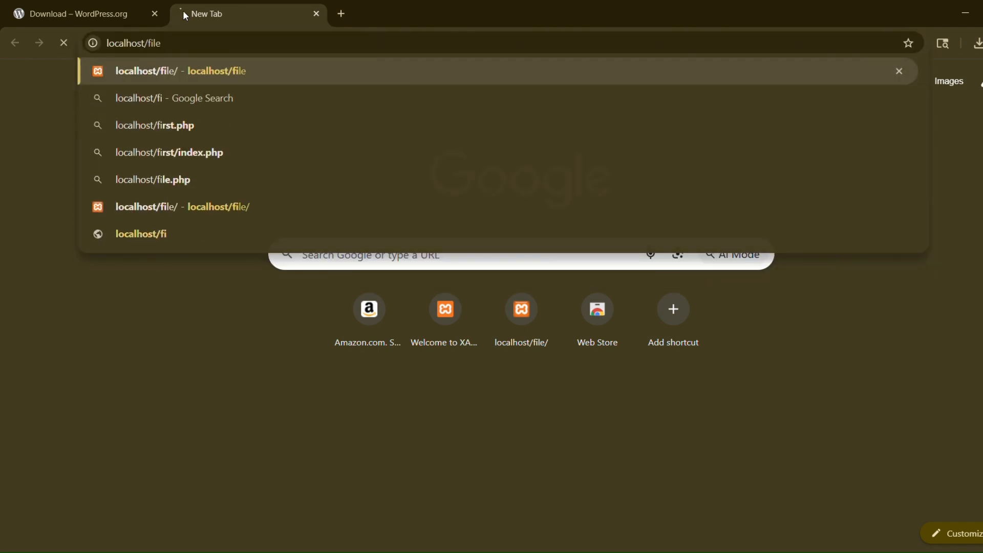
key("Return")
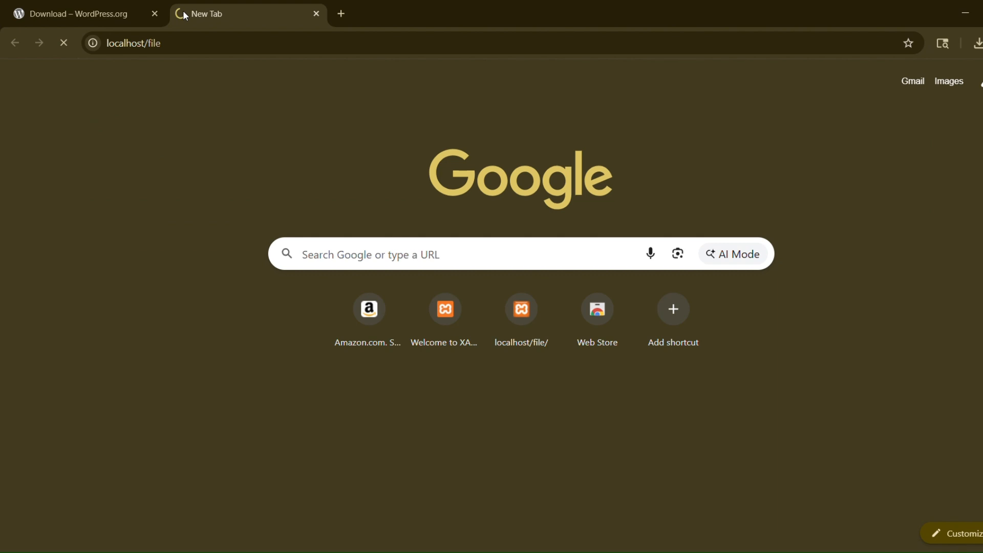
left_click(154, 14)
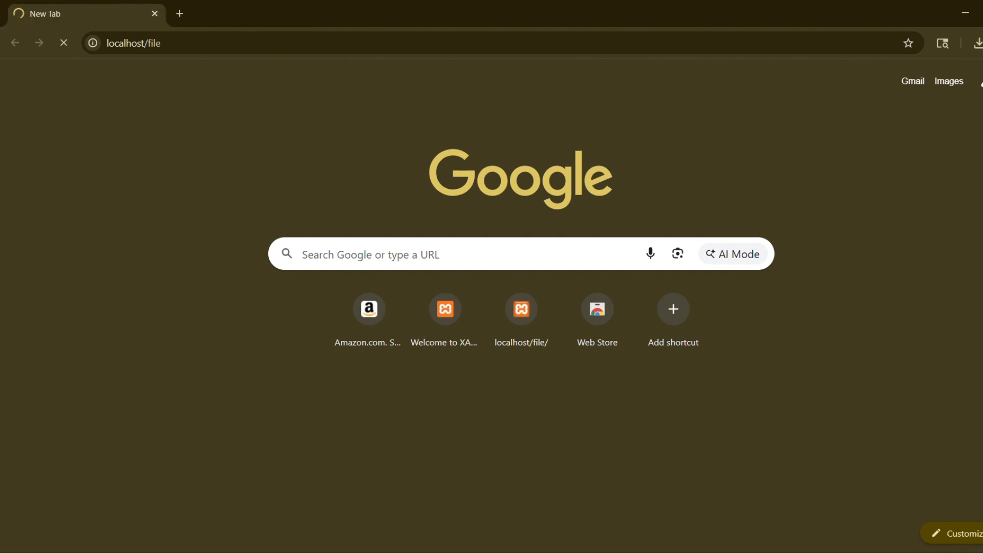
left_click(262, 492)
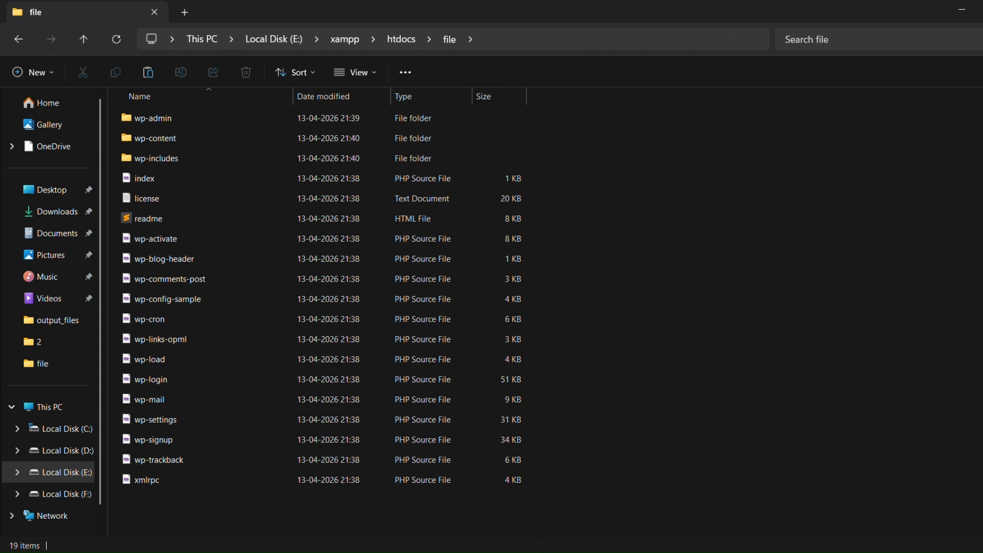
left_click(470, 499)
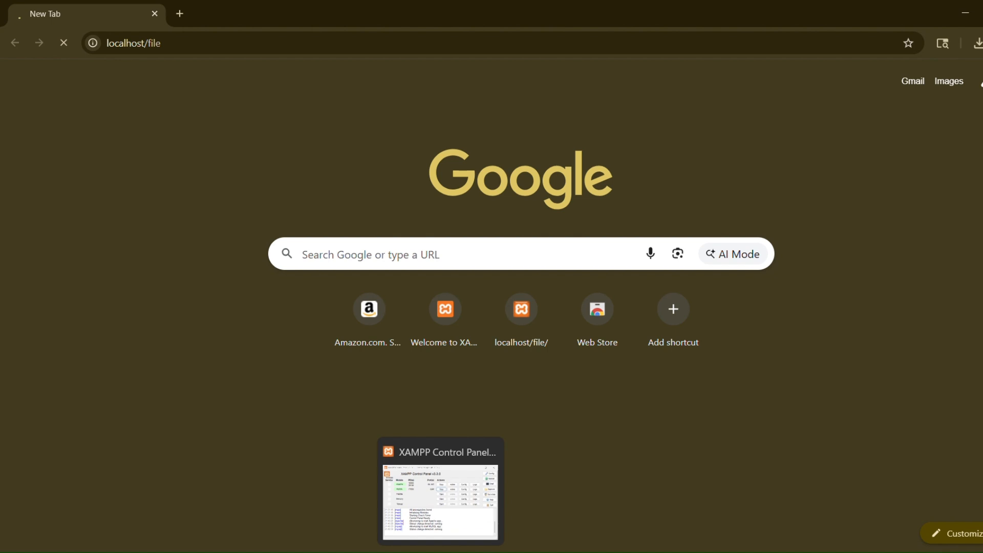
- Launch phpMyAdmin via the MySQL Admin button in XAMPP Control Panel
left_click(441, 552)
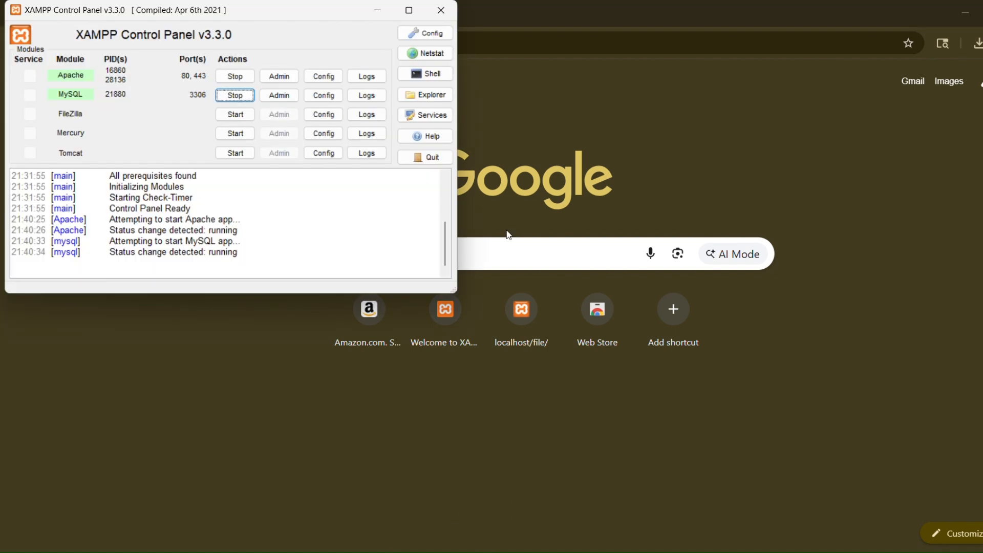
left_click(291, 96)
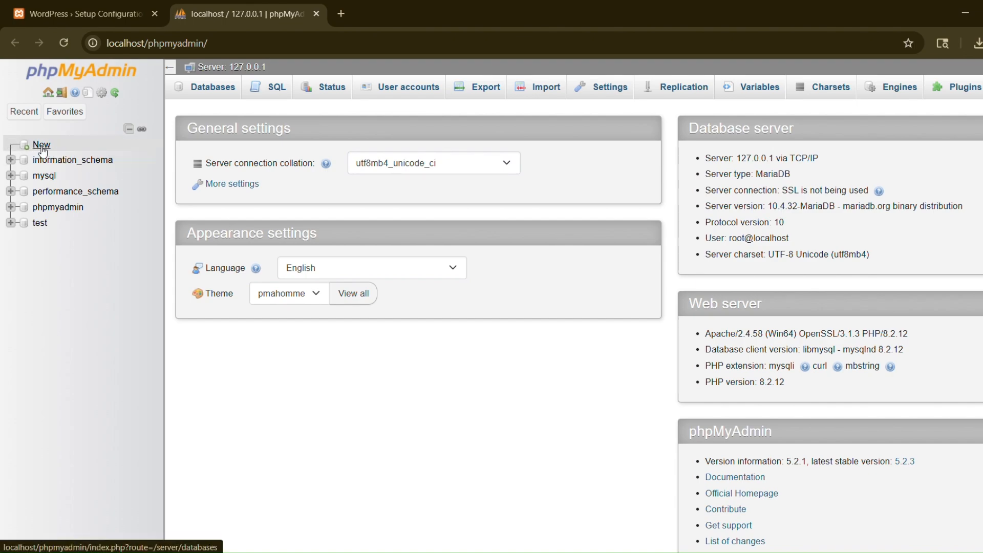
- Create an empty database named wordpress in phpMyAdmin and open it
left_click(42, 148)
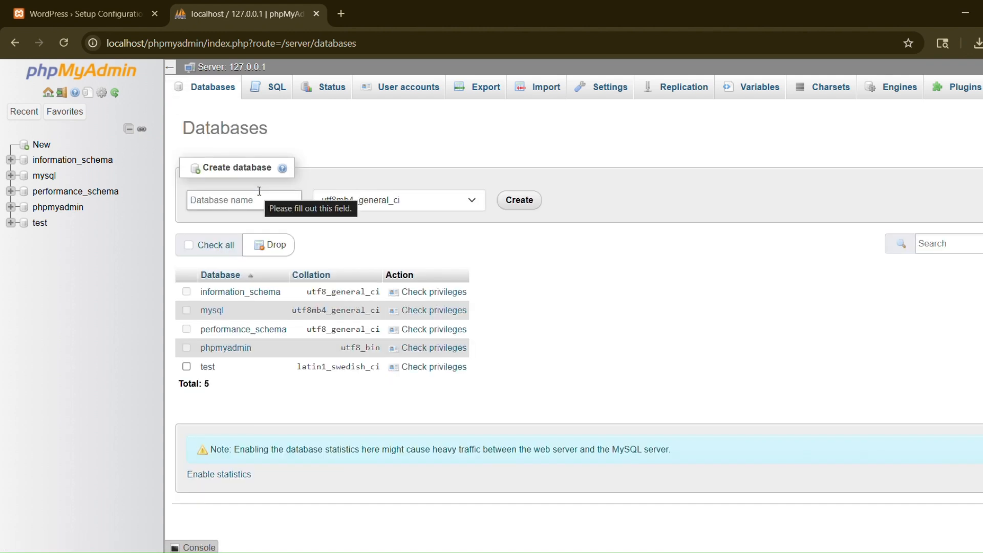
left_click(266, 202)
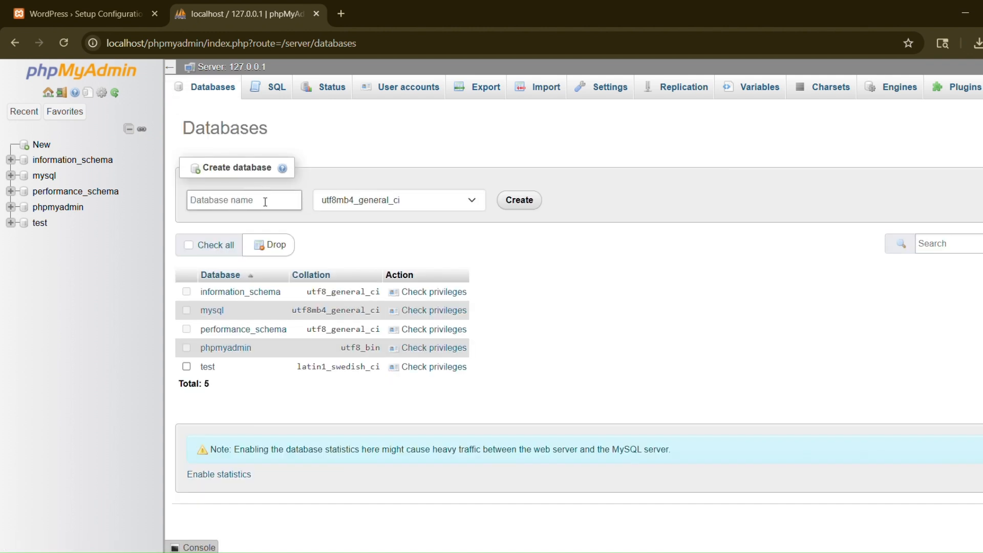
type("wordpress")
left_click(524, 203)
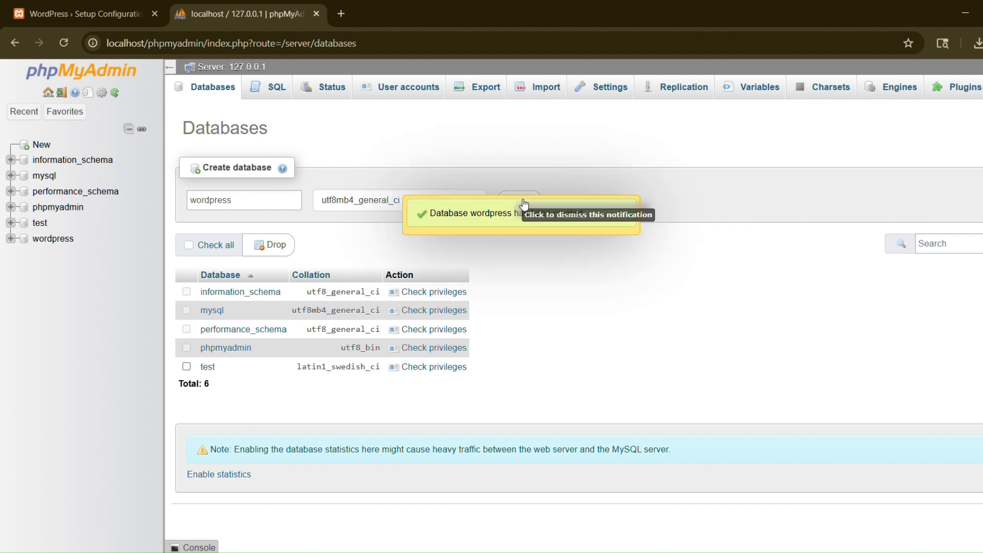
left_click(54, 239)
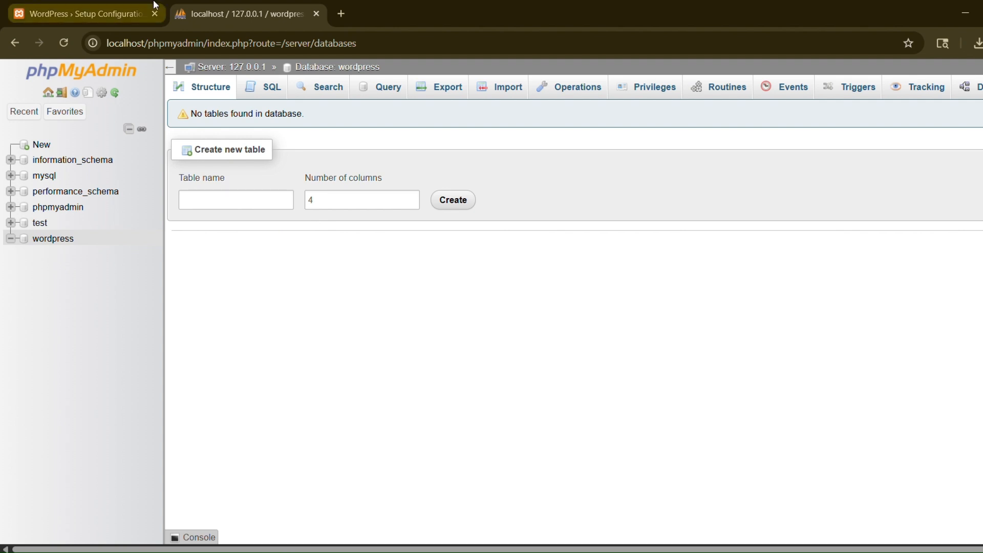
left_click(129, 14)
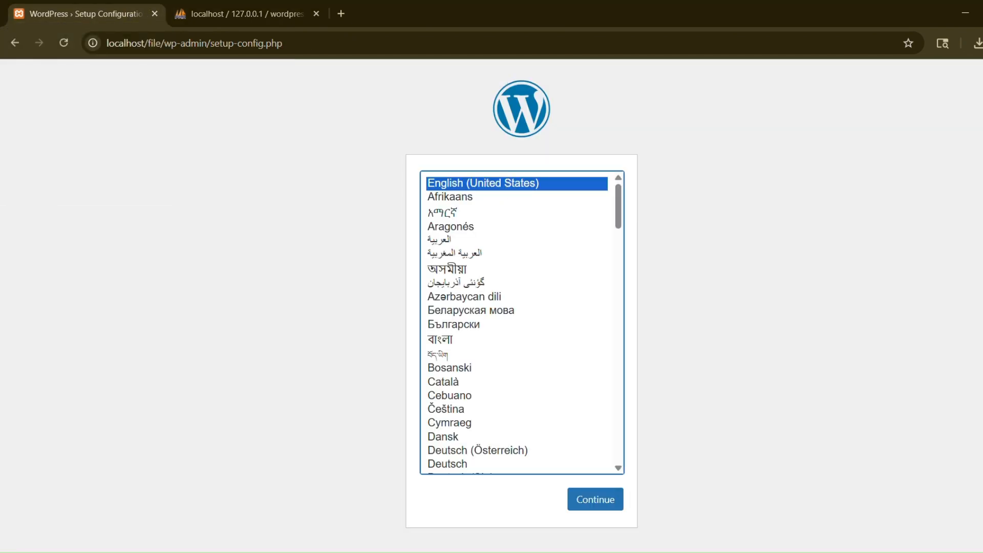
- Choose English as the setup language and begin the database connection step
left_click(606, 508)
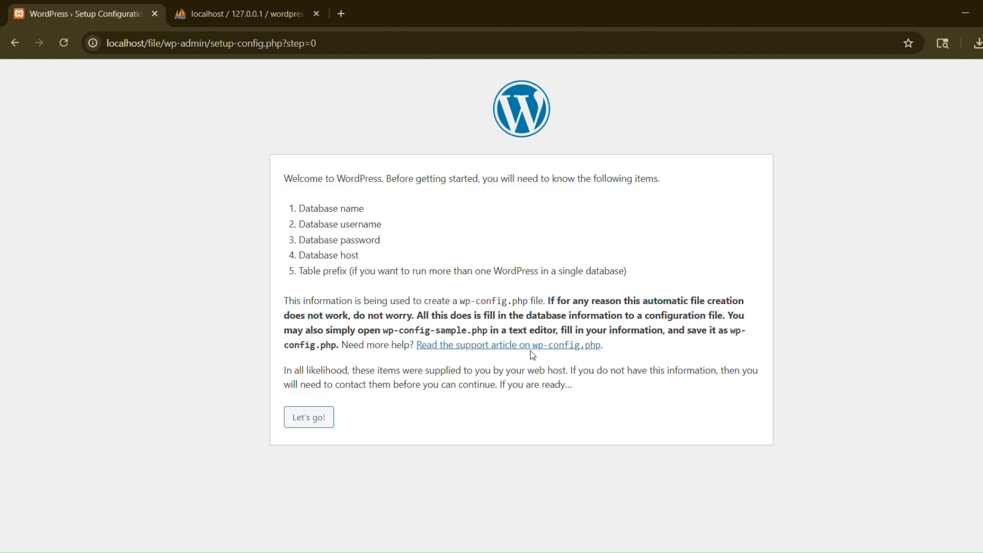
left_click(329, 423)
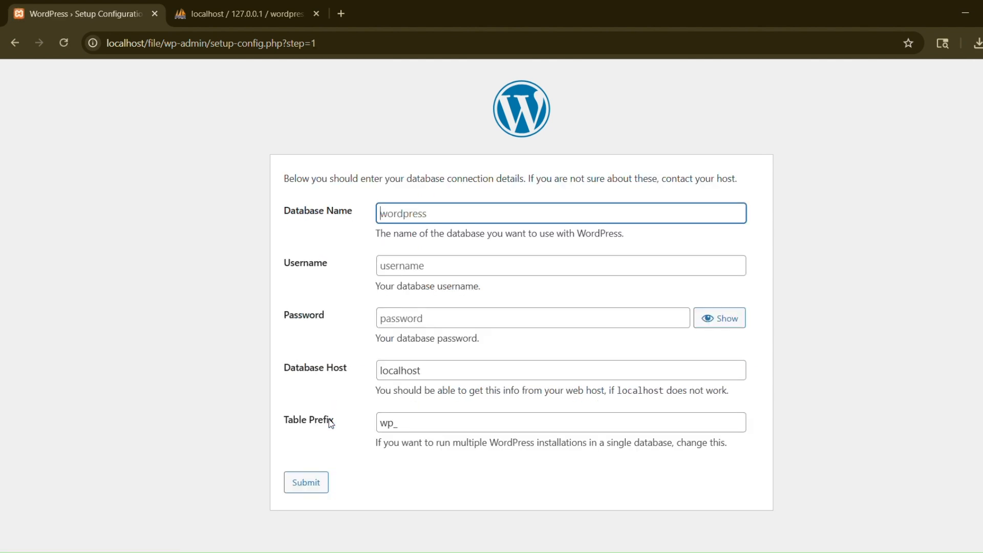
left_click(205, 14)
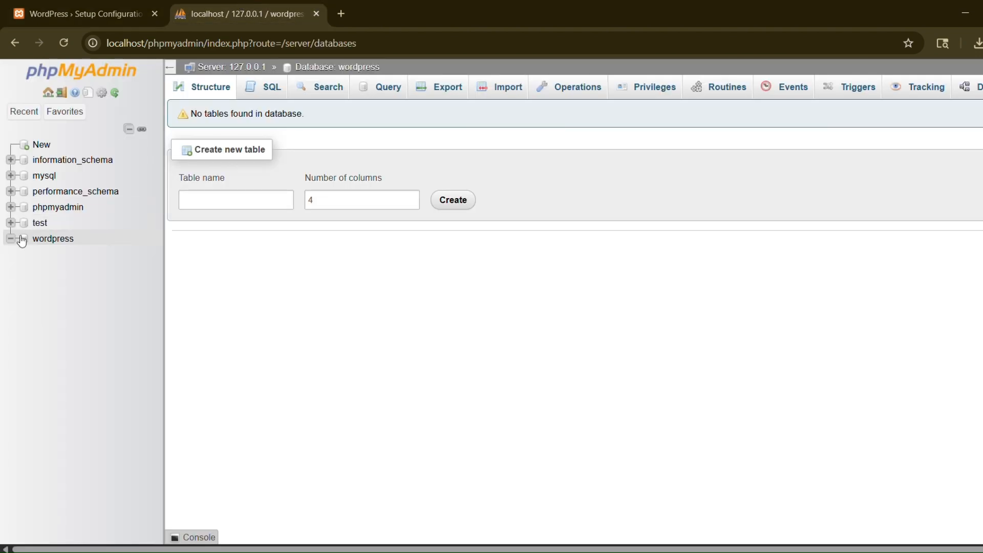
left_click(101, 10)
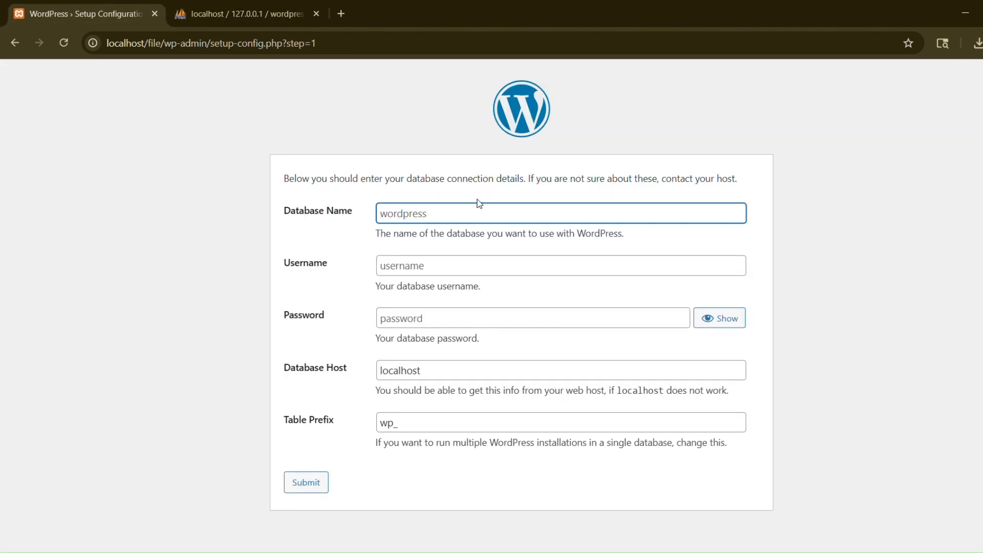
- Submit database name wordpress with username root in the connection form
type("wp")
type("rdpress")
left_click(469, 265)
type("root")
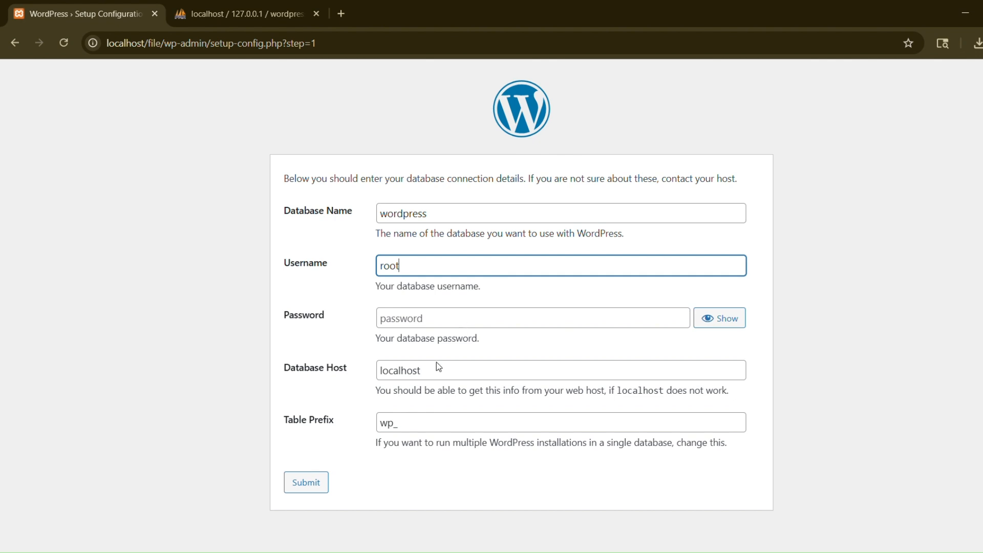
left_click(301, 481)
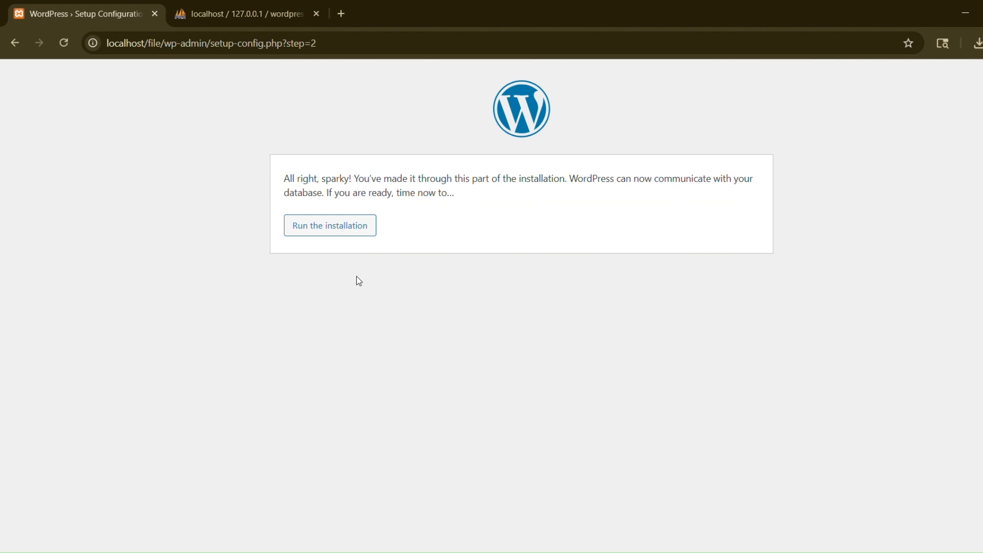
- Start the installation and enter site title 'Techy All' and admin username 'techyall'
left_click(361, 226)
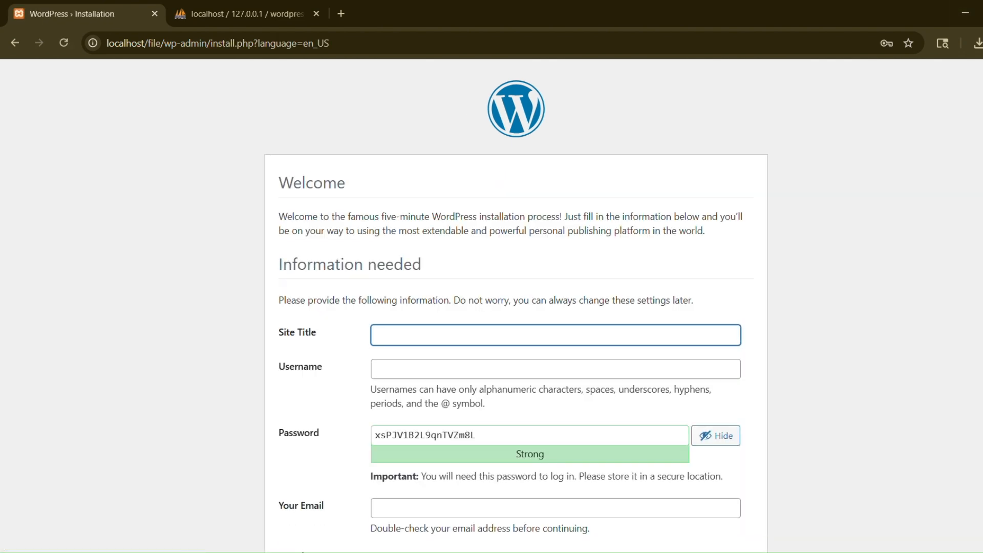
scroll(516, 308, "down", 2)
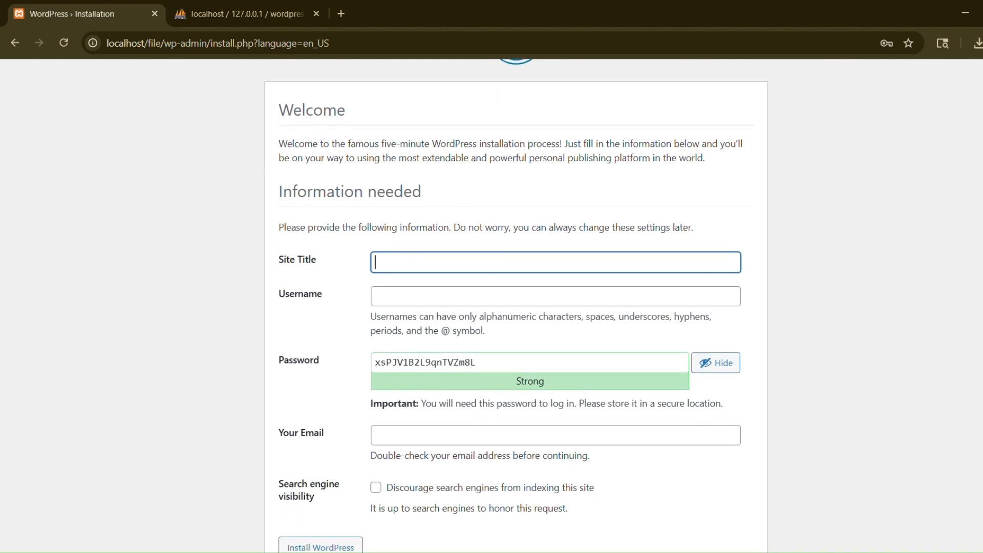
type("Techy ALL")
key("BackSpace")
key("BackSpace")
type("ll")
left_click(543, 291)
type("t")
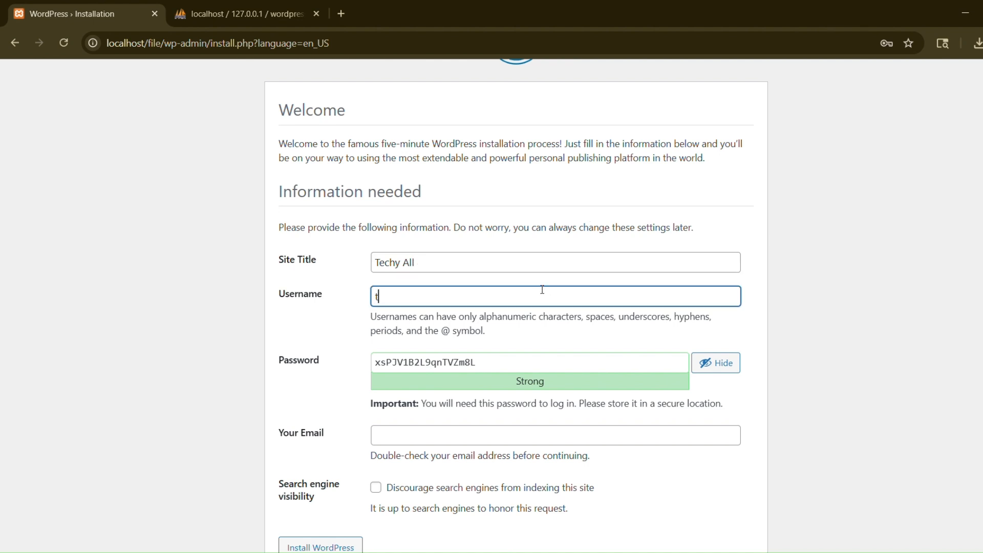
type("echyall")
key("ctrl+a")
left_click(871, 319)
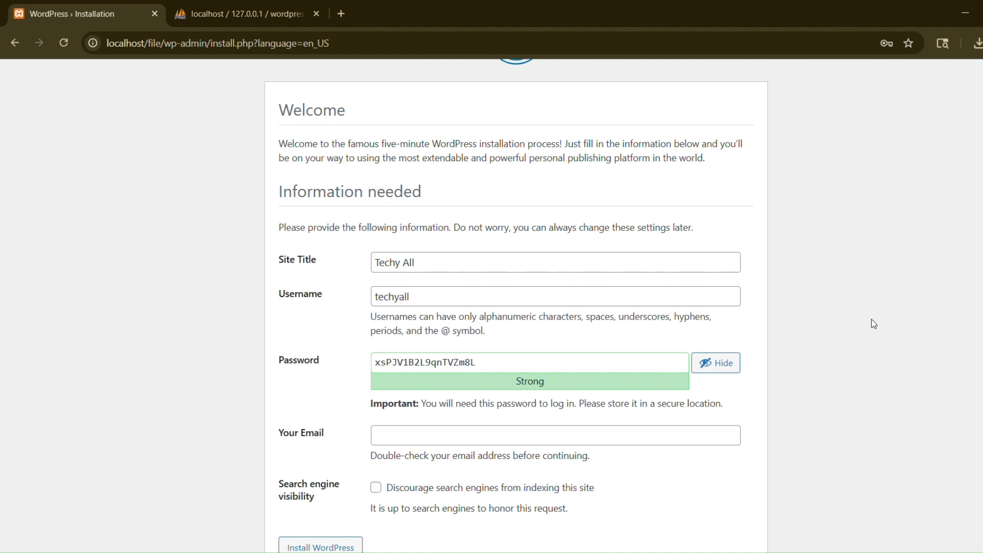
- Fill in the administrator's contact e-mail and install WordPress
scroll(872, 320, "down", 1)
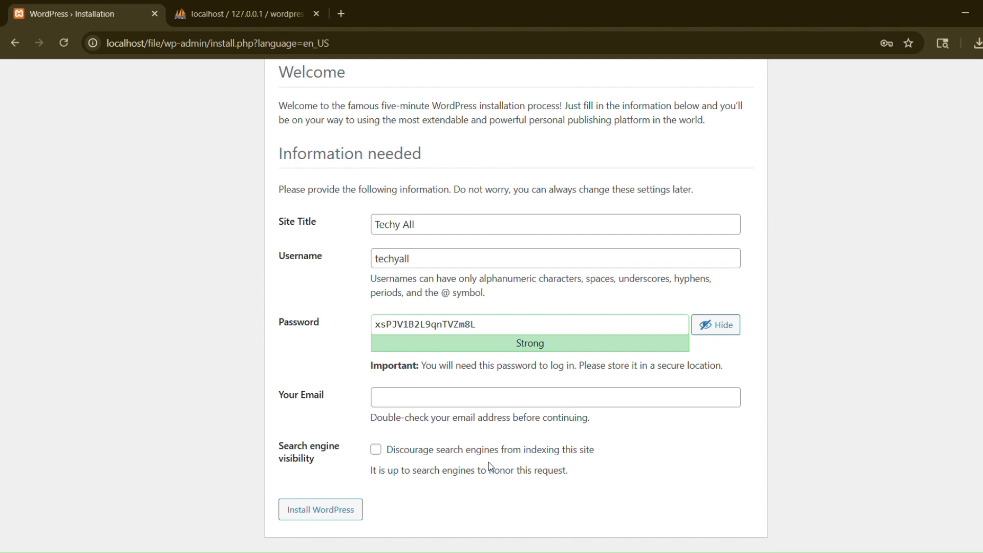
left_click(335, 509)
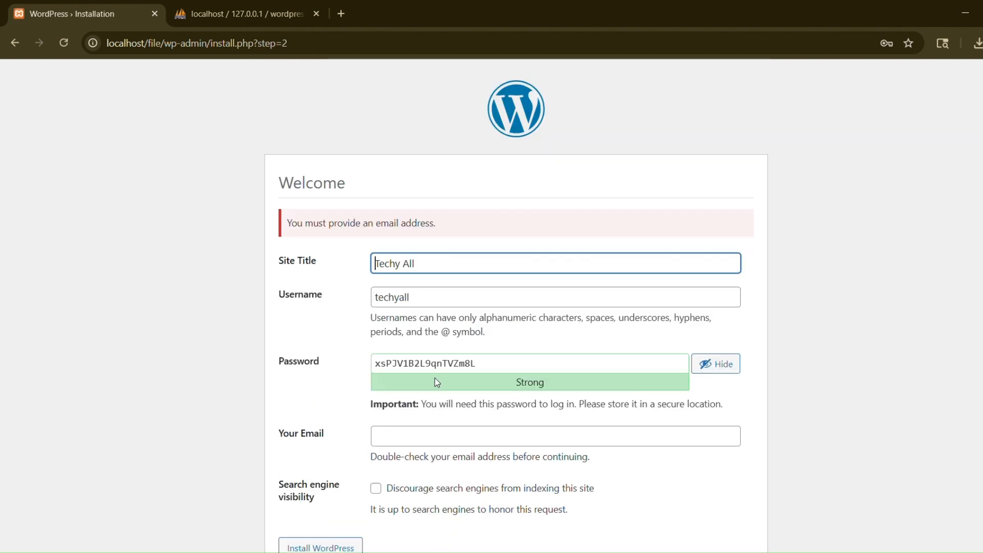
left_click(499, 432)
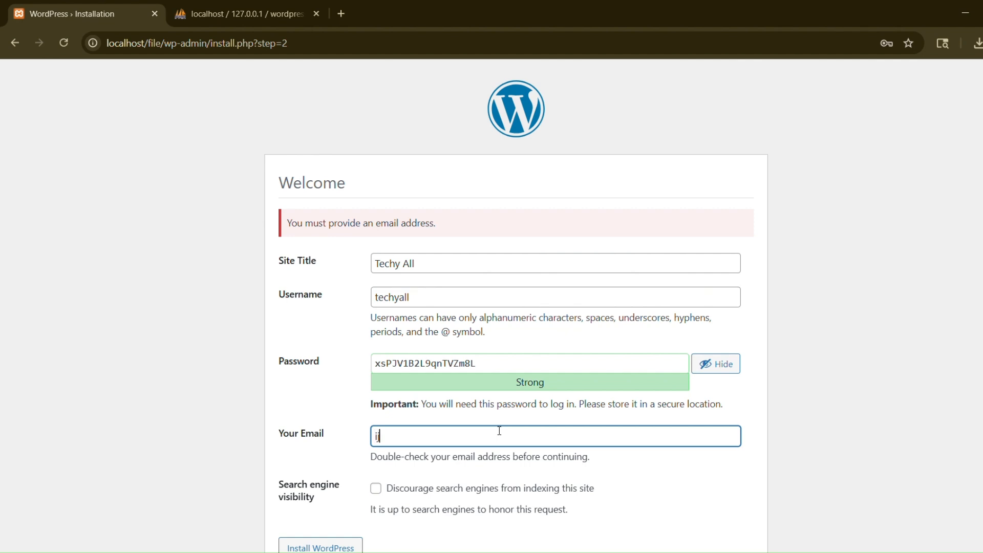
left_click(87, 521)
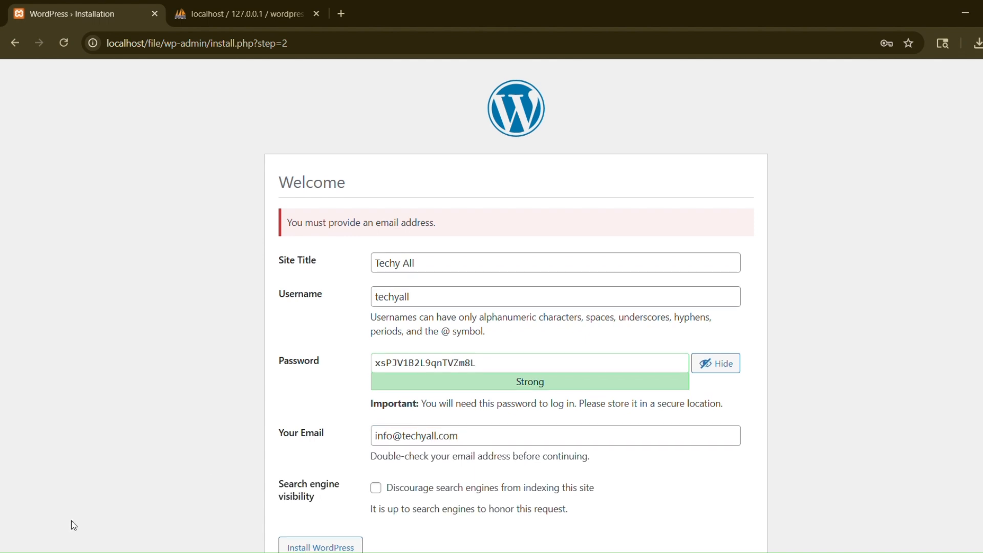
scroll(72, 523, "down", 1)
scroll(73, 525, "down", 1)
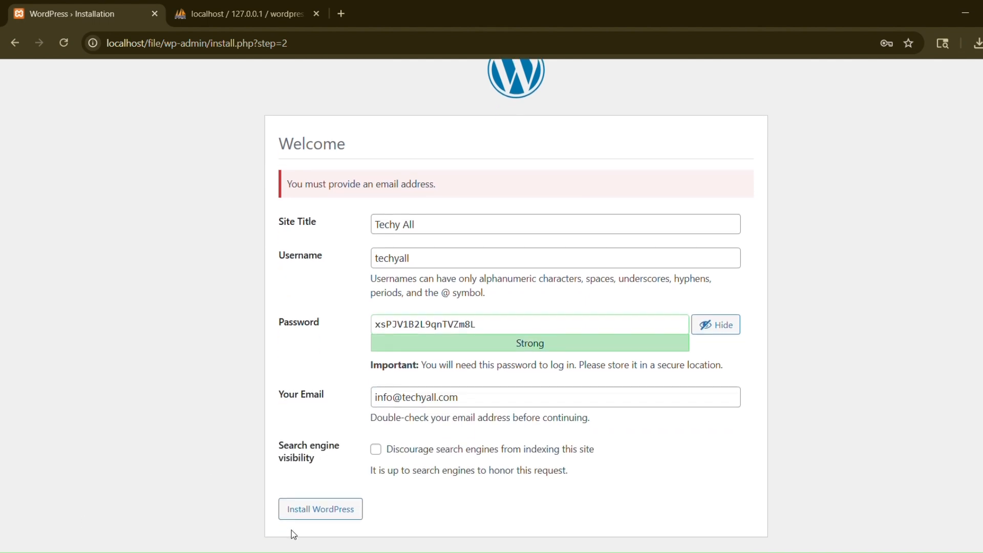
left_click(320, 510)
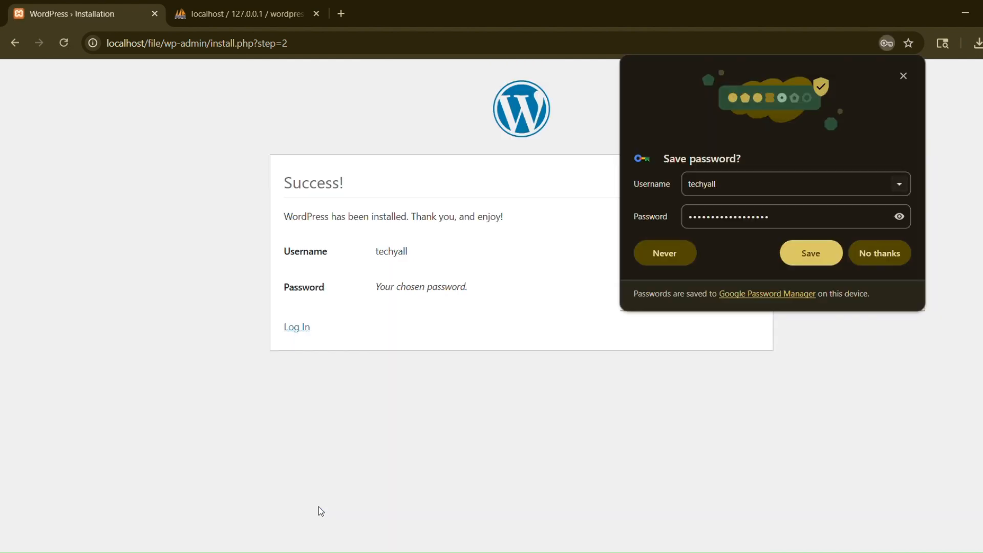
- Dismiss the save-password offer and log in with the admin account to the Dashboard
left_click(344, 321)
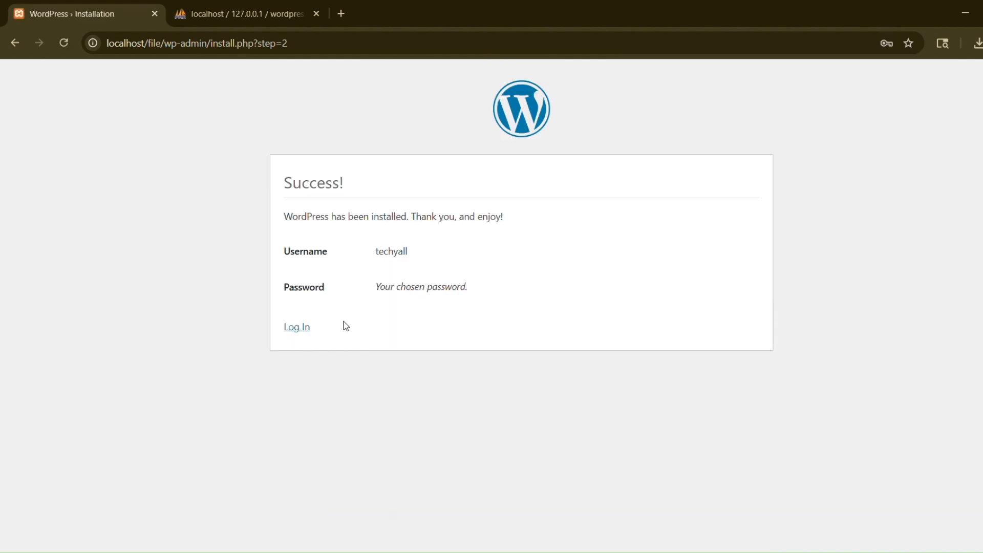
left_click(306, 329)
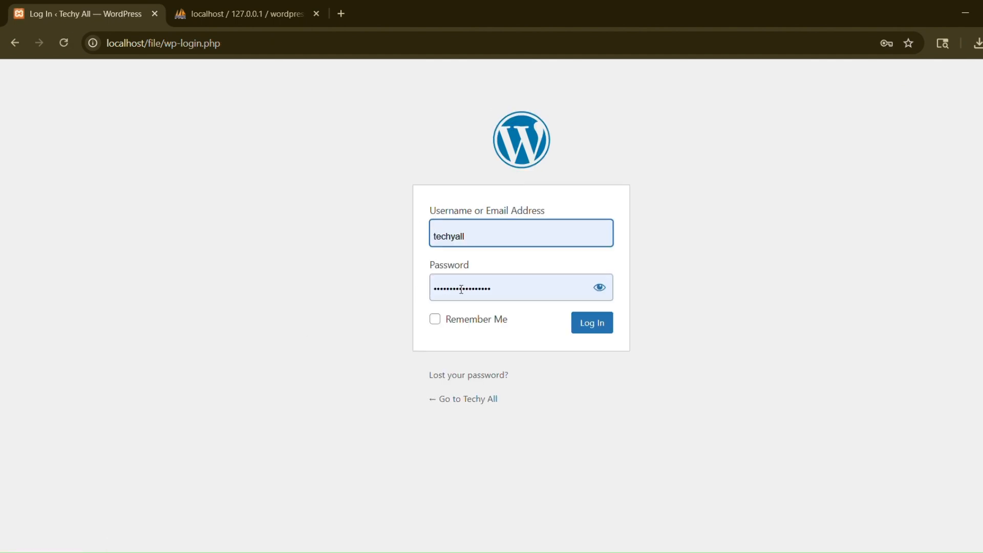
left_click(596, 334)
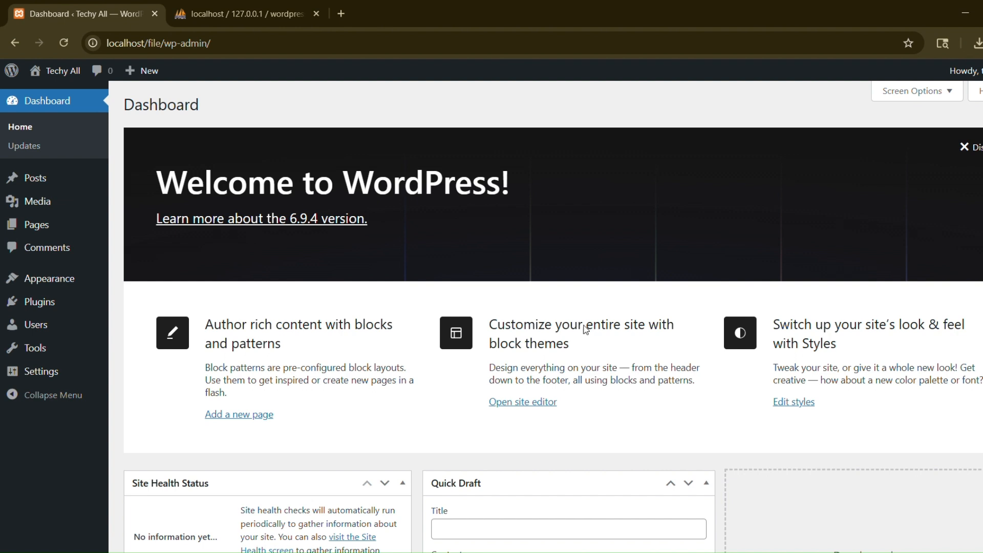
- Visit the Techy All front end at localhost/file from the admin bar
mouse_move(71, 76)
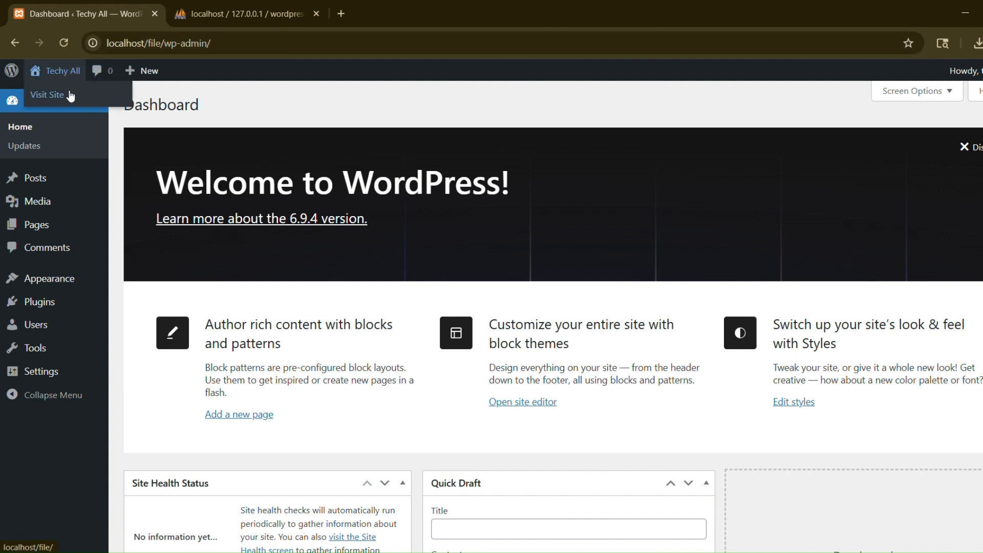
left_click(68, 98)
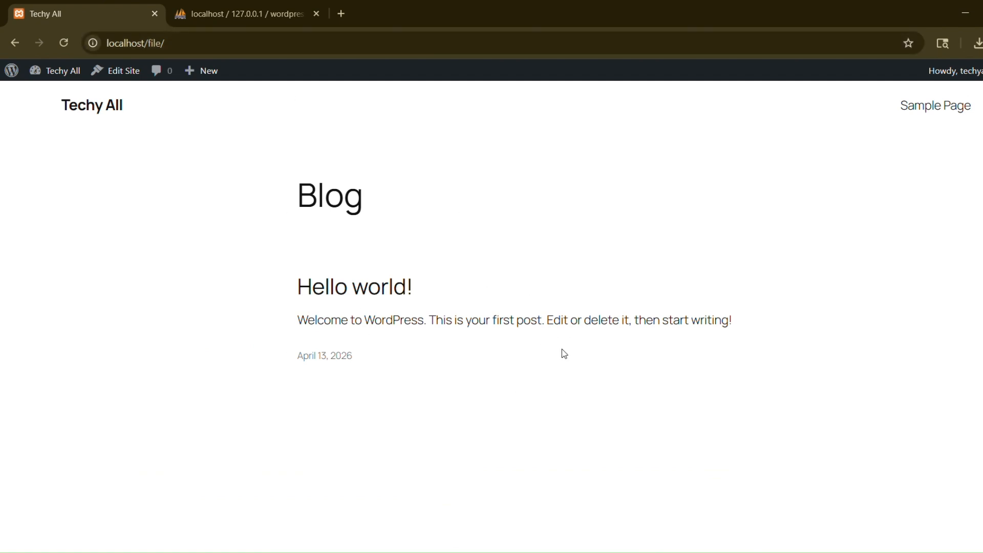
left_click(258, 16)
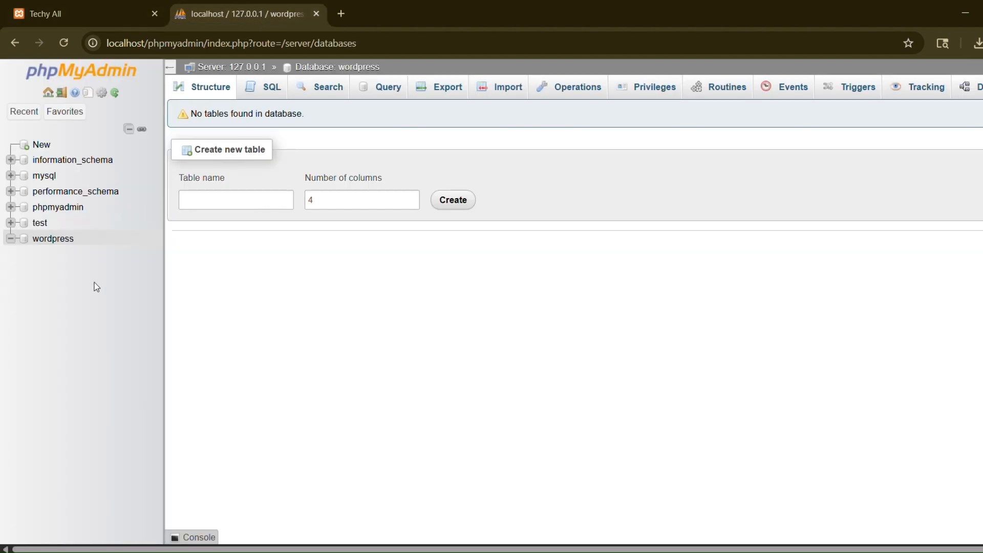
left_click(60, 245)
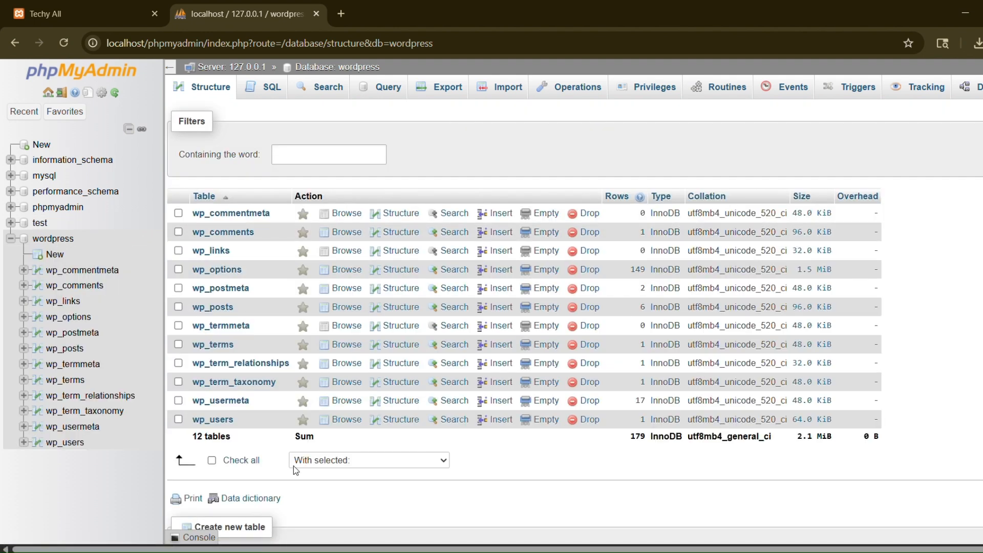
left_click(108, 16)
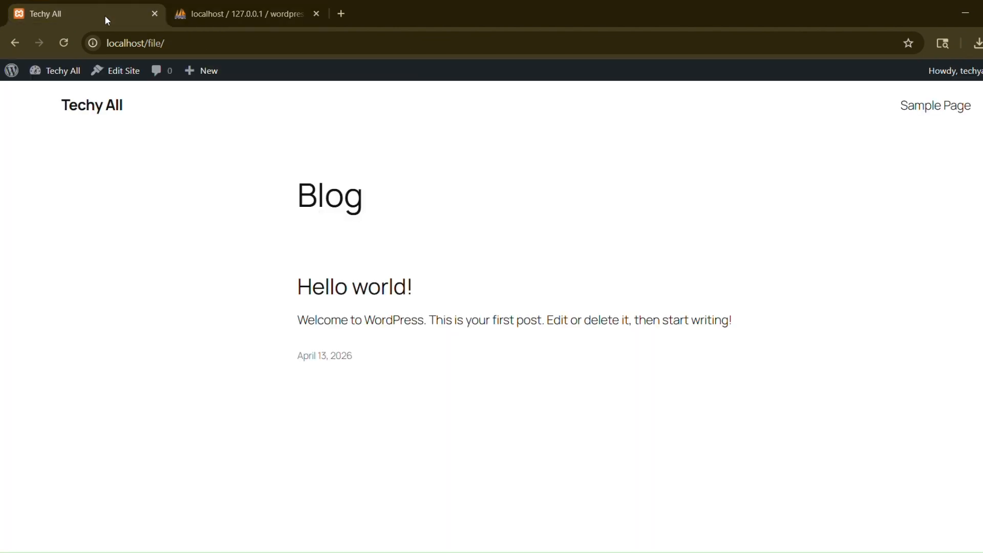